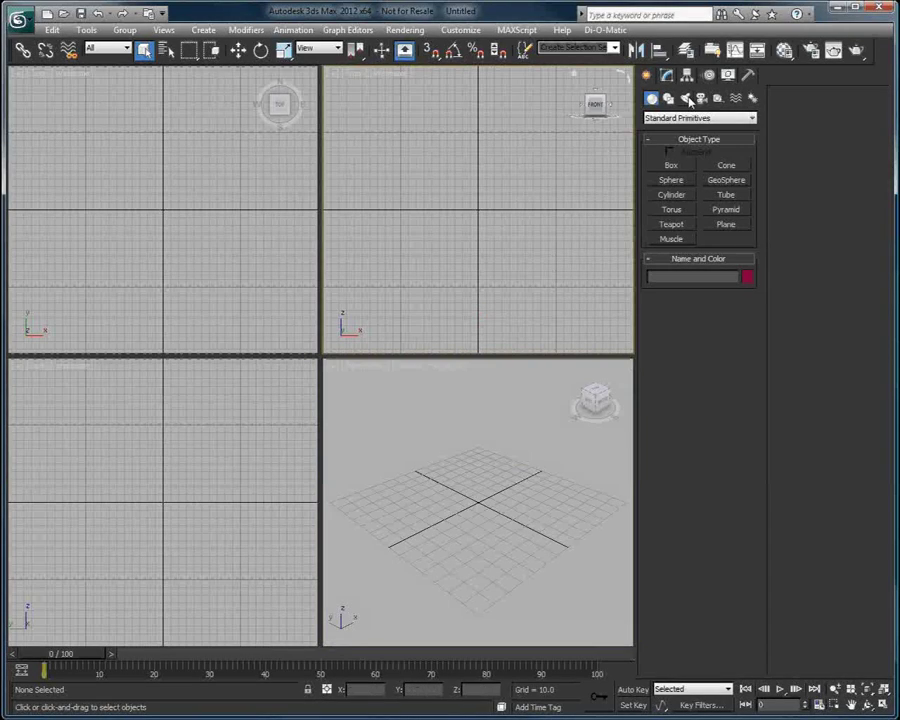
Step: Create a Facial Studio head with a radius of about 80 at the origin of the Front view, shown maximized and shaded
left_click(664, 250)
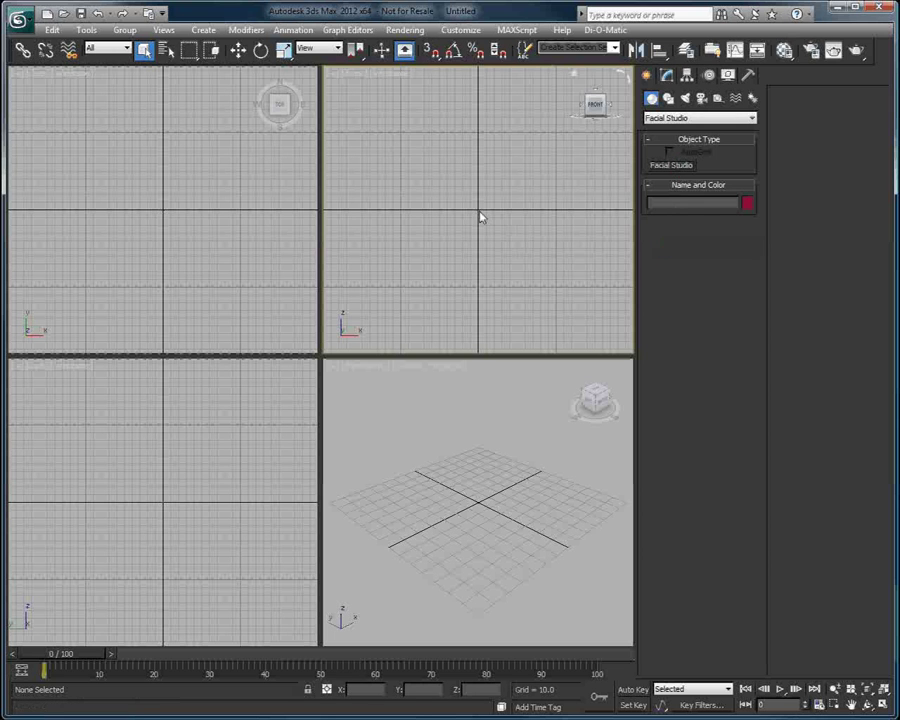
left_click_drag(479, 210, 488, 269)
key("alt+w")
key("F3")
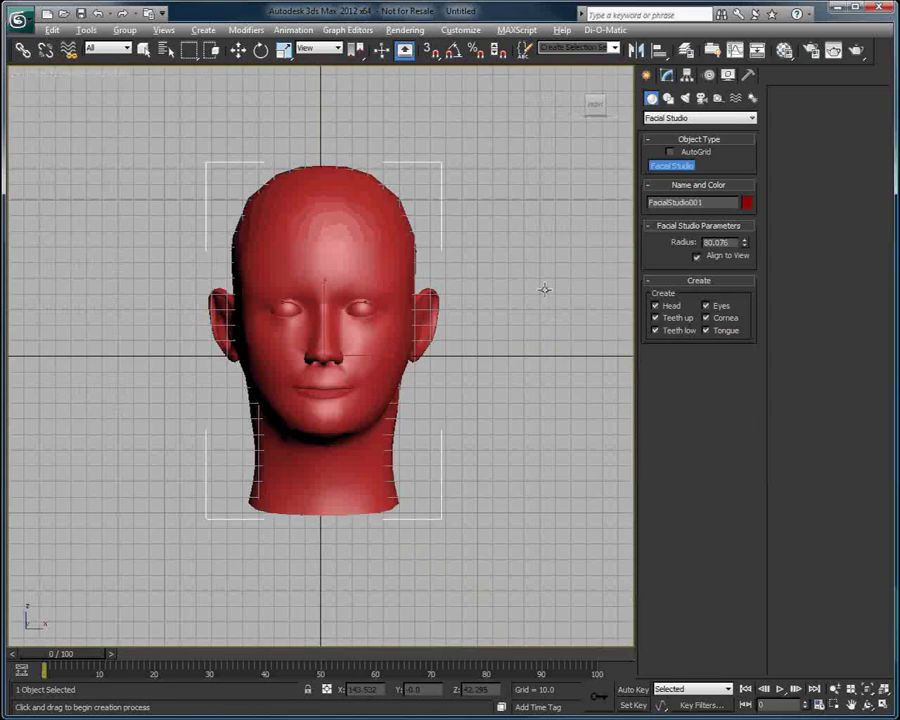
Step: Show the head in a perspective three-quarter view with the grid and selection brackets hidden
key("p")
scroll(422, 292, "up", 3)
key("f")
key("g")
key("p")
right_click(424, 289)
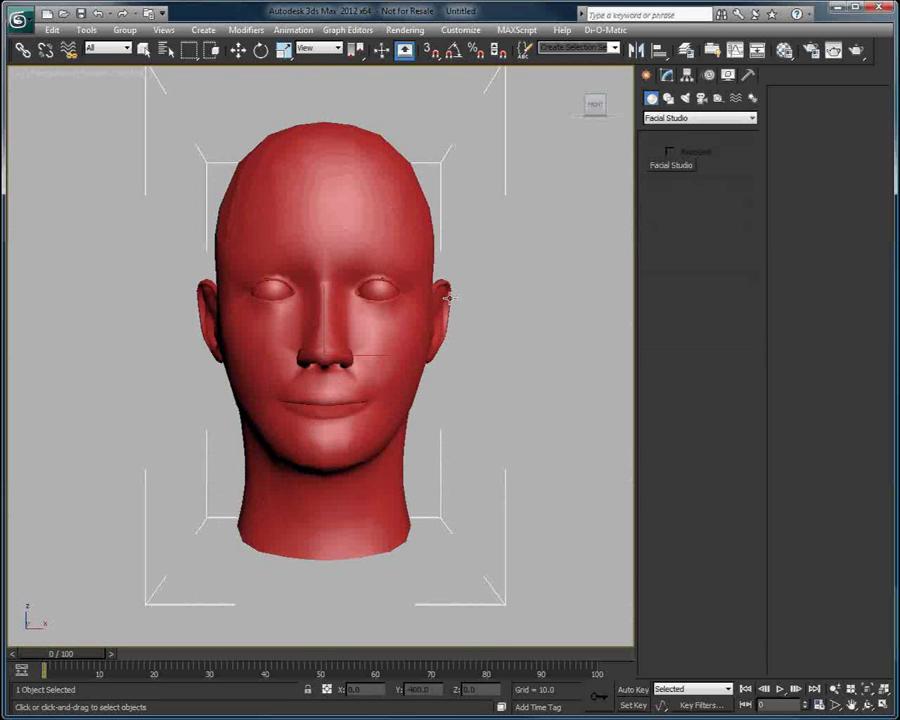
key("j")
middle_click_drag(366, 292, 440, 308, "alt")
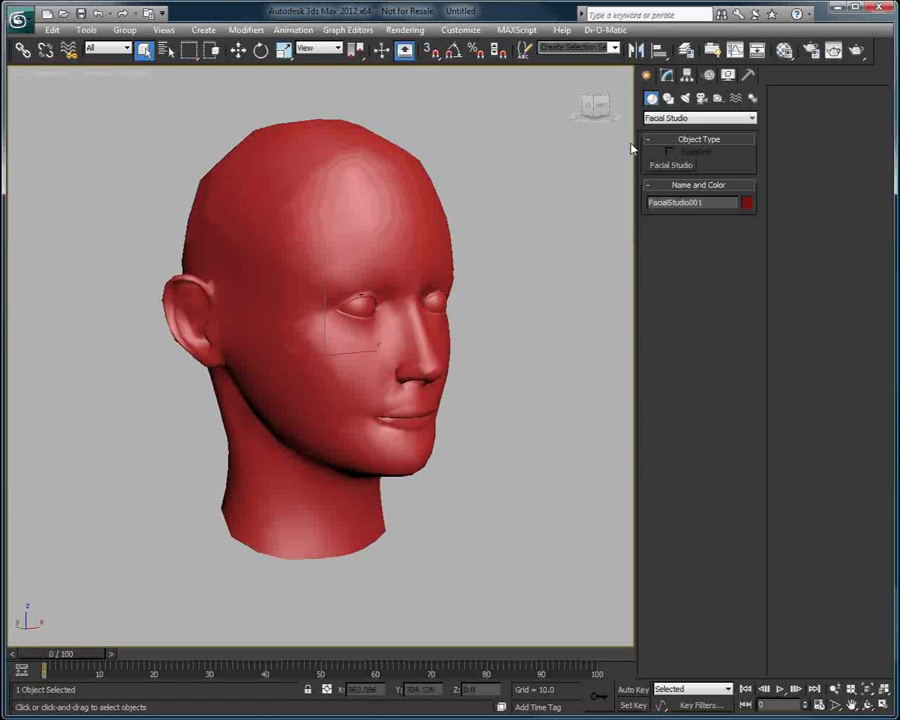
Step: Apply the head materials to the Facial Studio head and display its edges over the shading
left_click(668, 77)
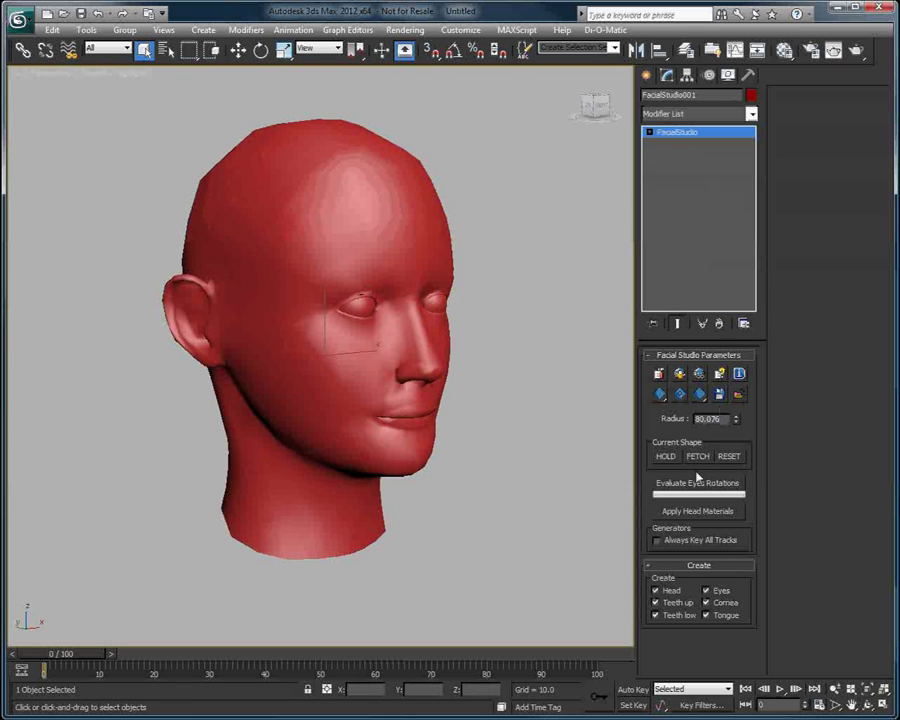
left_click(697, 511)
scroll(430, 358, "up", 3)
mouse_move(520, 362)
middle_mouse_down("alt")
mouse_move(428, 353)
mouse_move(510, 340)
mouse_move(504, 354)
mouse_move(601, 362)
middle_mouse_up("alt")
key("F4")
Step: Try out the Mouth Opening and Zygomaticus animation deformers on the head without keeping the changes
left_click(649, 133)
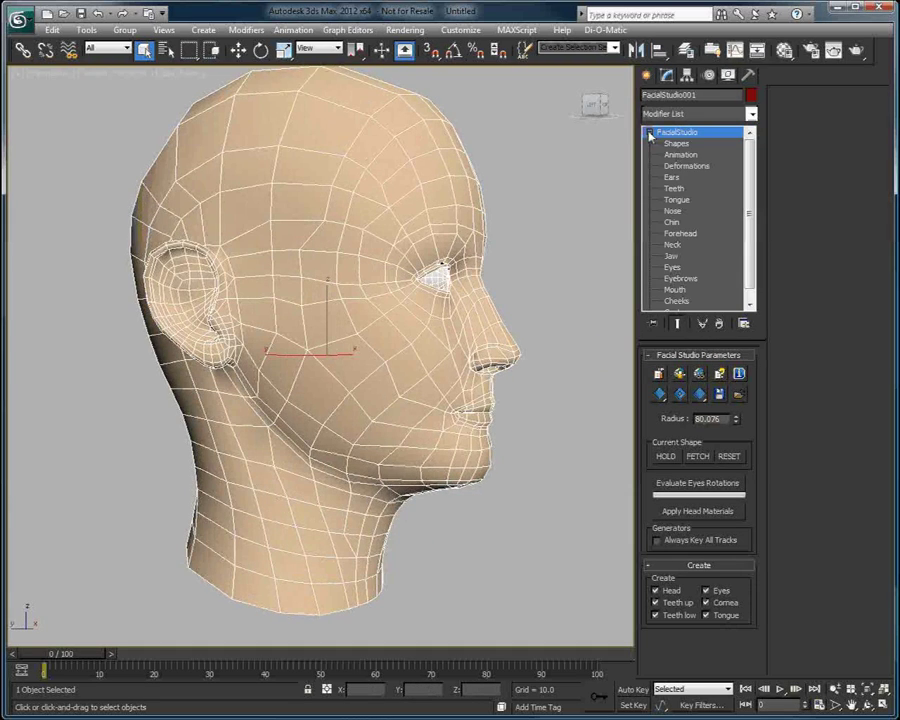
left_click(680, 156)
left_click_drag(866, 159, 840, 320)
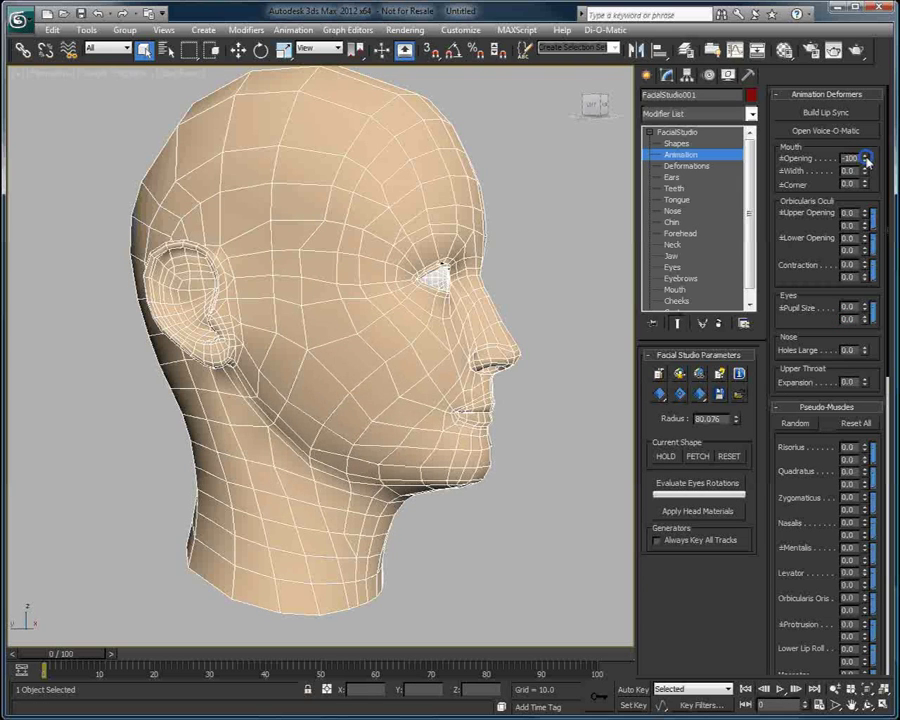
right_click(866, 160)
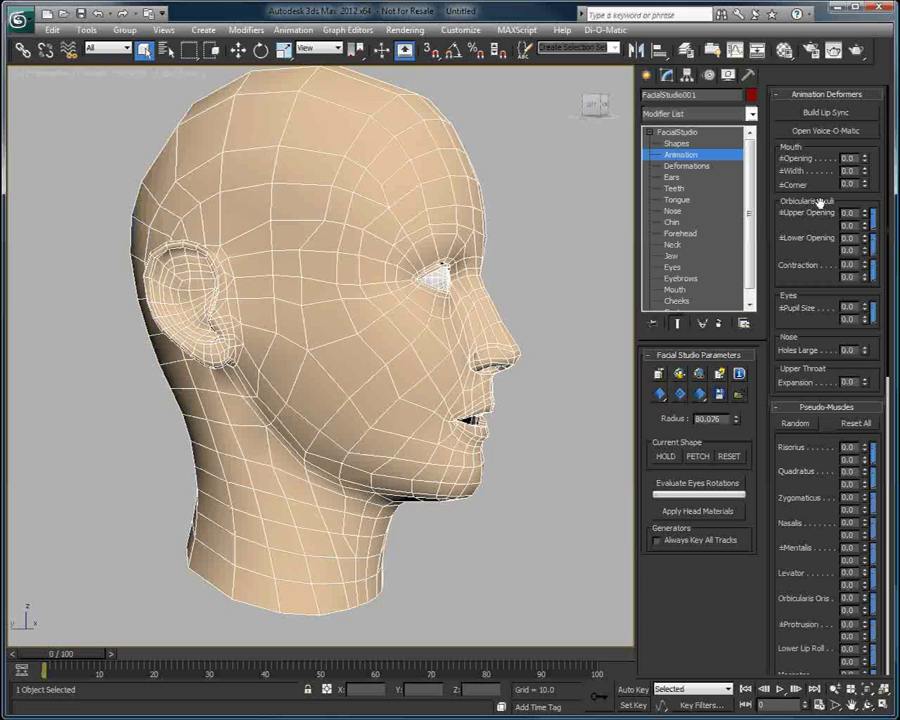
left_click_drag(866, 498, 816, 614)
Step: Switch to an orthographic side view of the head and add an Edit Mesh modifier above FacialStudio
middle_click_drag(378, 414, 394, 416, "alt")
middle_click_drag(411, 360, 407, 401)
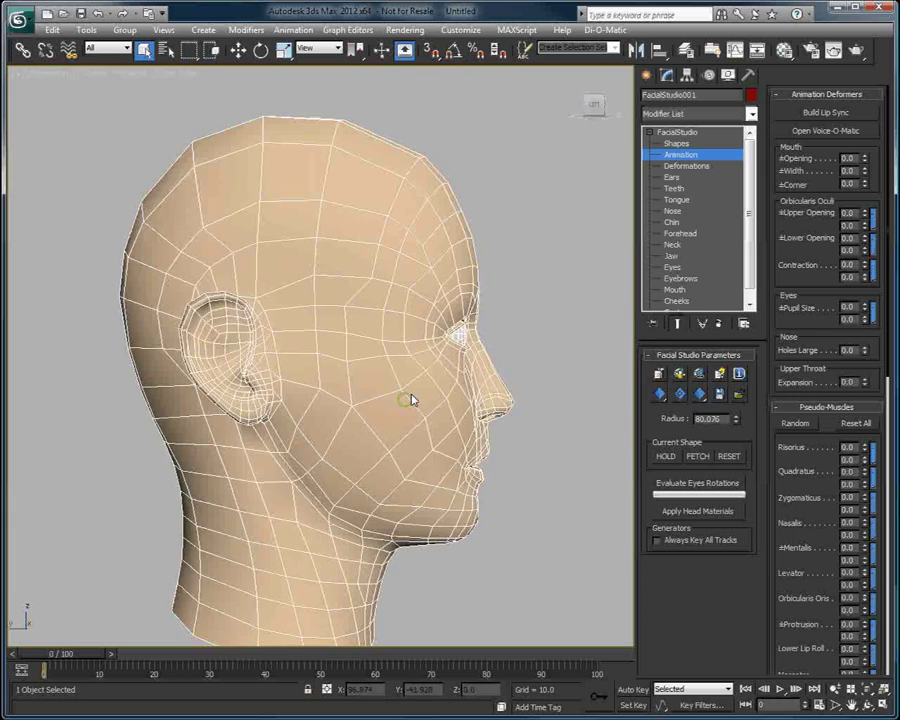
key("u")
scroll(378, 366, "up", 3)
middle_click_drag(374, 366, 356, 402)
scroll(356, 402, "up", 3)
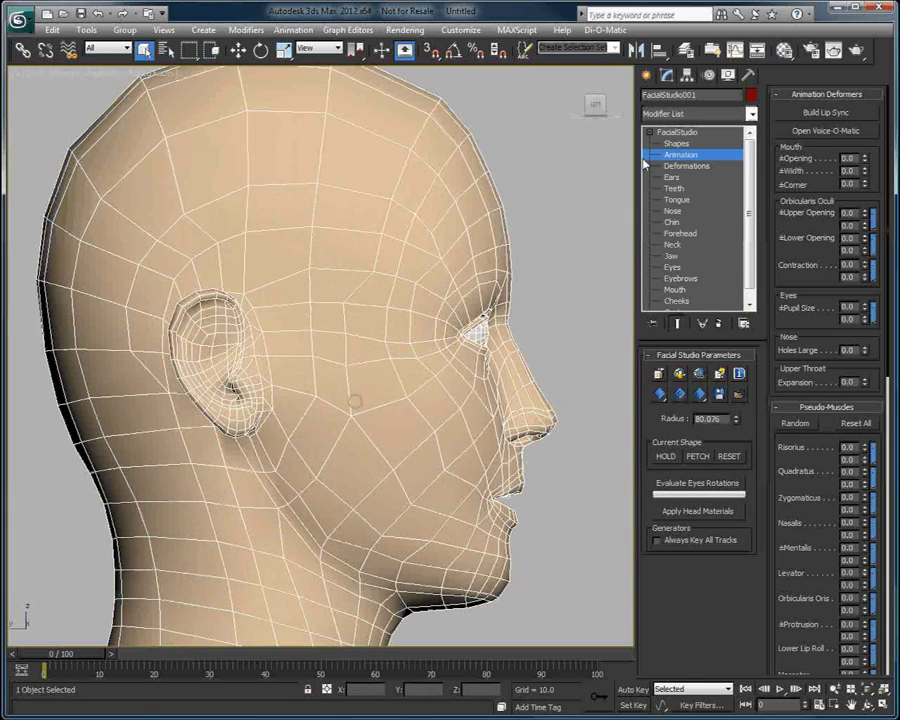
left_click(697, 131)
left_click(751, 114)
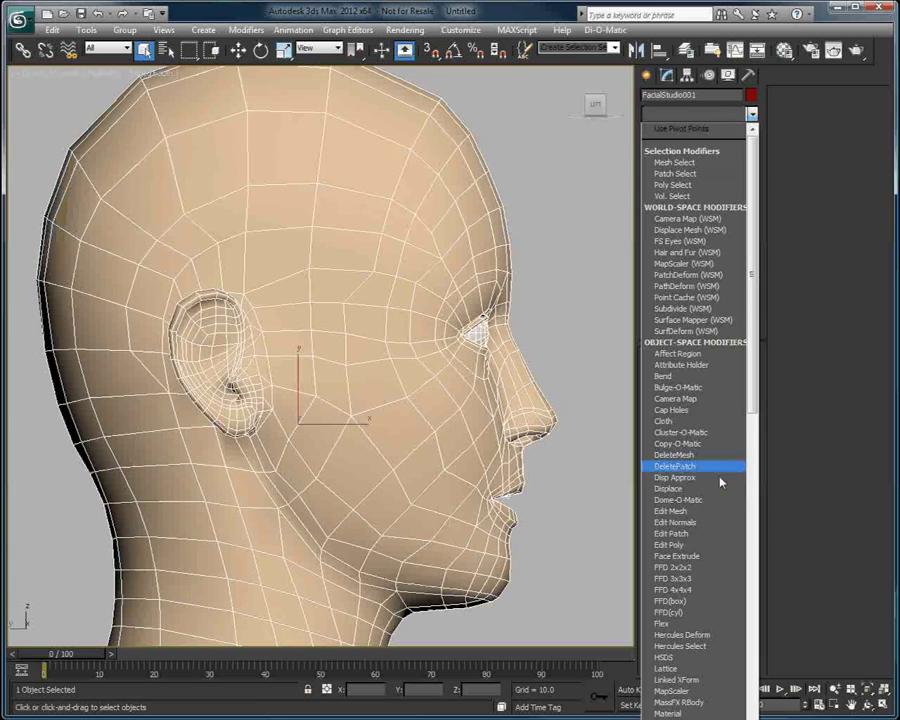
left_click(690, 511)
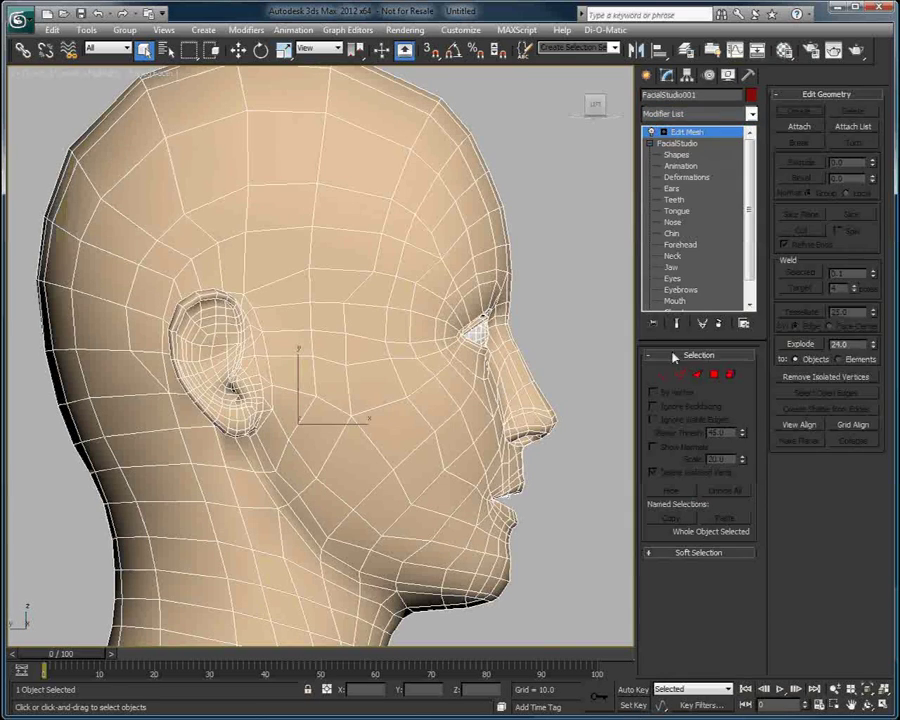
Step: Start vertex editing and move vertices on the temple and cheek to even out the mesh
left_click(664, 375)
key("F3")
mouse_move(352, 251)
left_mouse_down()
mouse_move(380, 286)
mouse_move(376, 271)
left_mouse_up()
key("F3")
right_click(374, 263)
left_click(391, 279)
left_click(346, 295)
mouse_move(365, 212)
left_mouse_down()
mouse_move(390, 251)
mouse_move(394, 232)
left_mouse_up()
left_click(385, 386)
left_click_drag(424, 440, 453, 415)
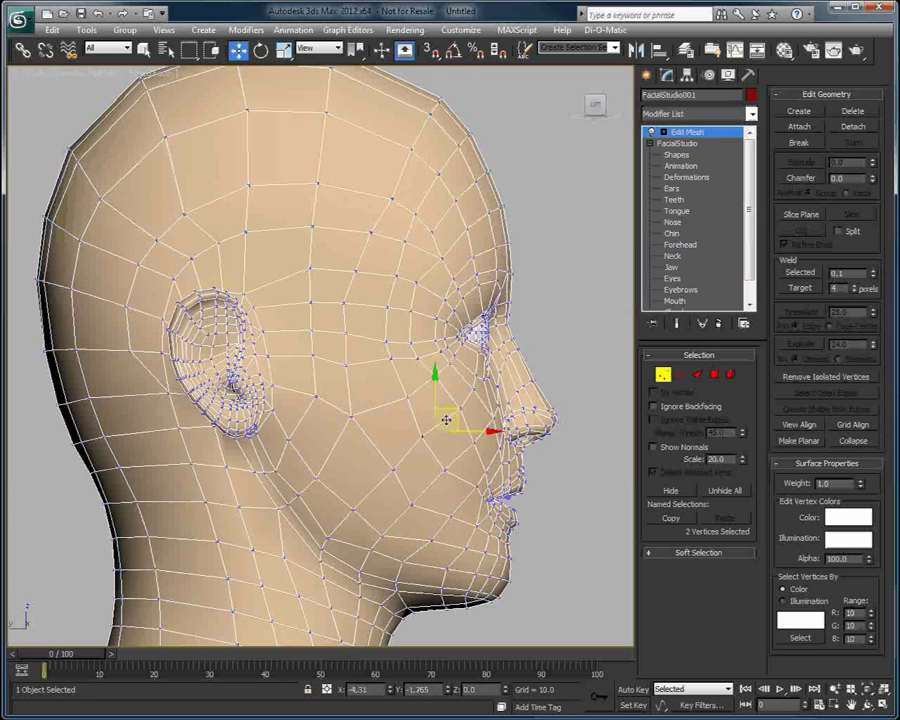
Step: Reposition the vertices in front of and above the ear and on the side of the forehead
left_click(375, 427)
left_click_drag(316, 281, 319, 284)
left_click_drag(309, 215, 310, 230)
left_click(536, 207)
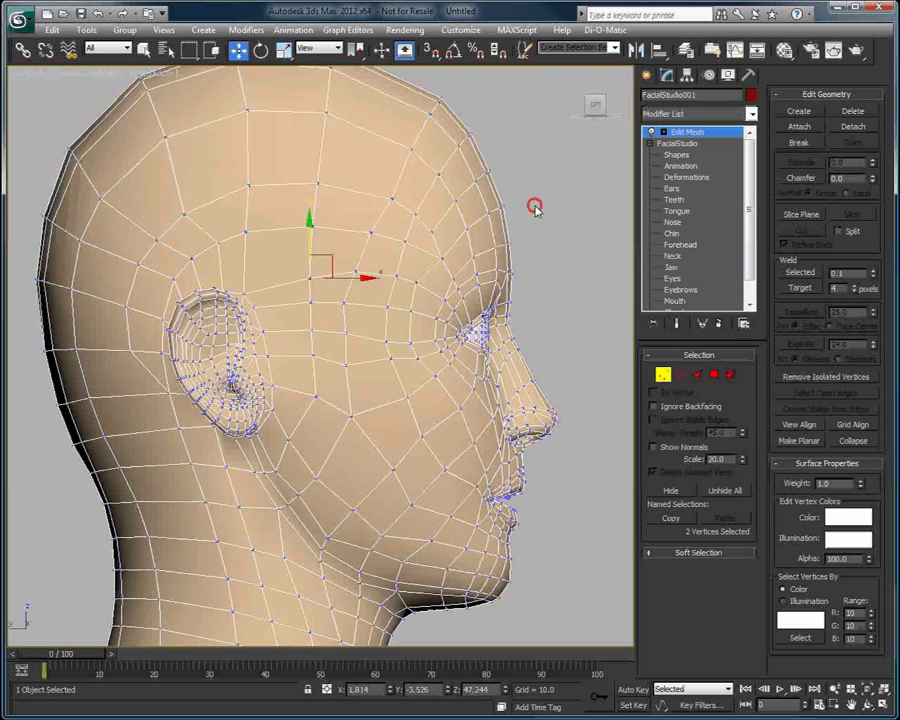
left_click_drag(392, 210, 391, 206)
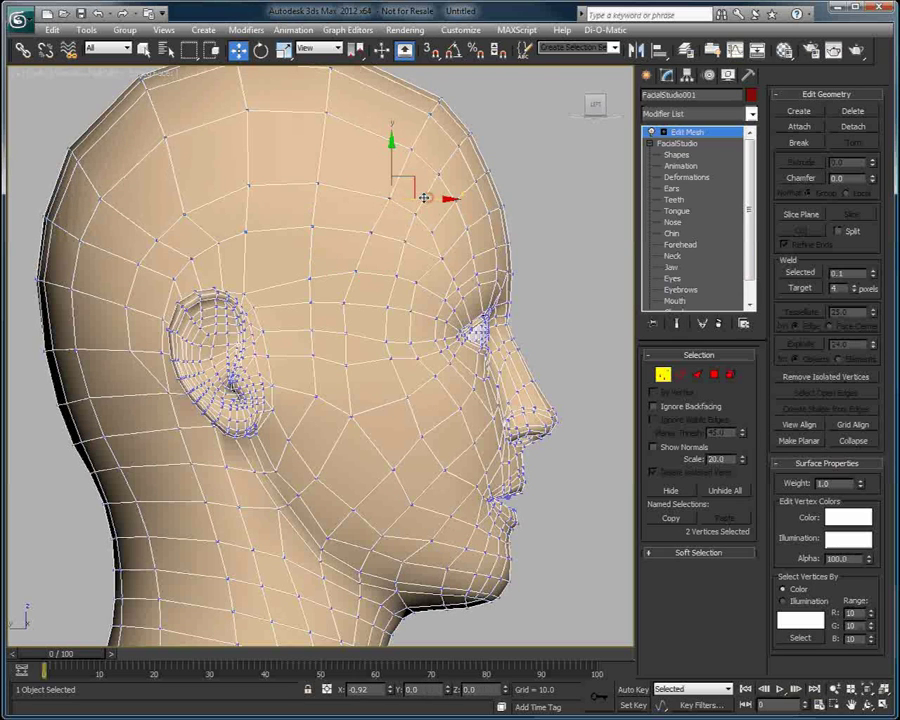
left_click(361, 300)
Step: Move the mid-cheek vertex slightly backward and adjust the vertices along the jaw below the ear
left_click(392, 467)
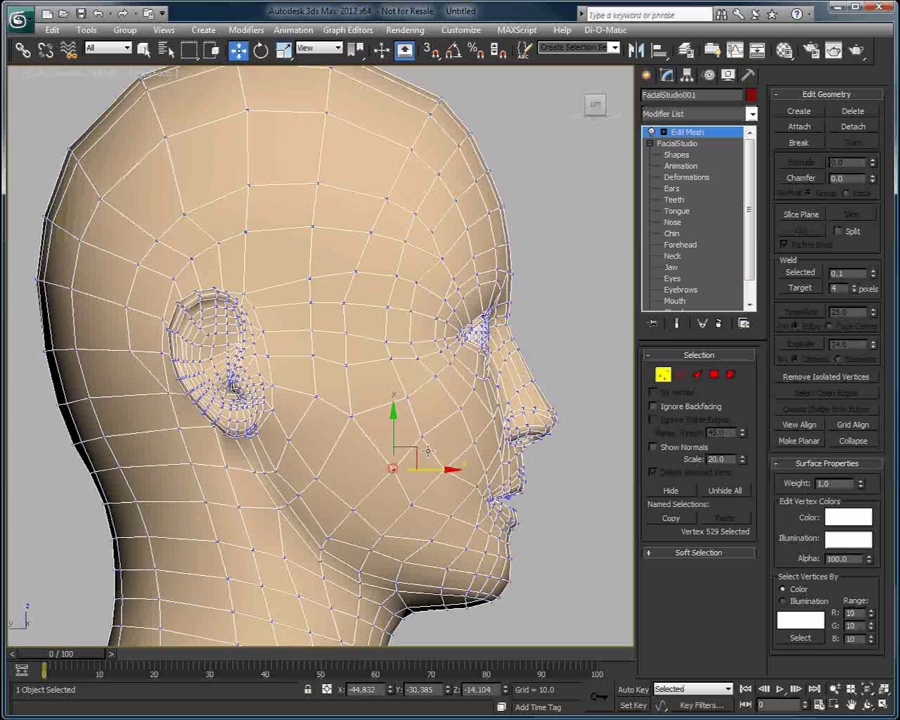
left_click_drag(420, 451, 408, 453)
left_click(303, 506)
left_click_drag(307, 505, 308, 478)
Step: Adjust the vertices around the rear lower jaw and leave vertex editing
left_click(362, 546)
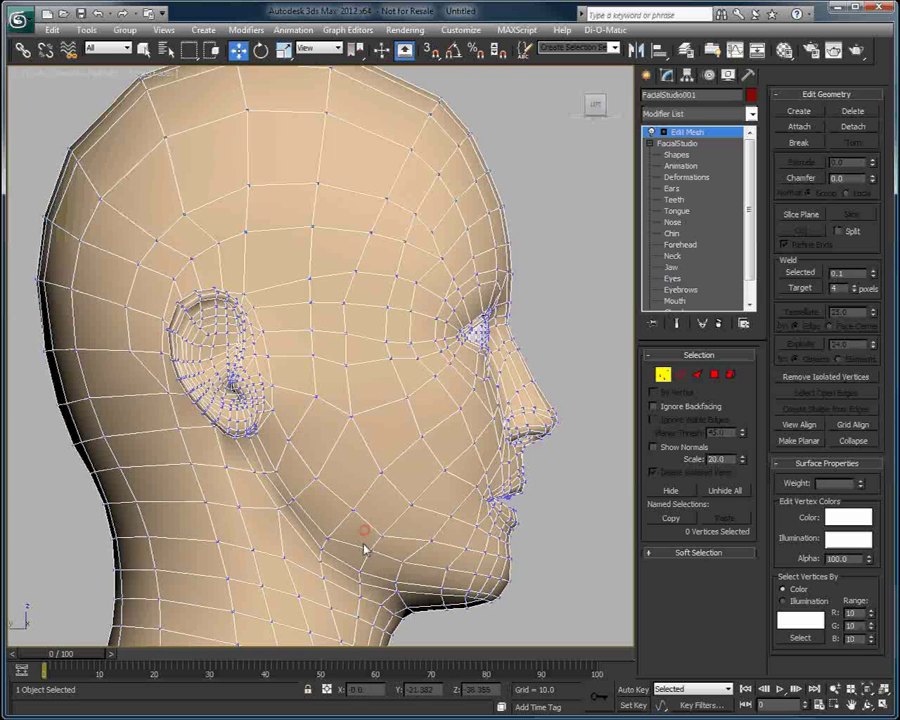
left_click_drag(375, 559, 363, 541)
left_click(392, 488)
key("F3")
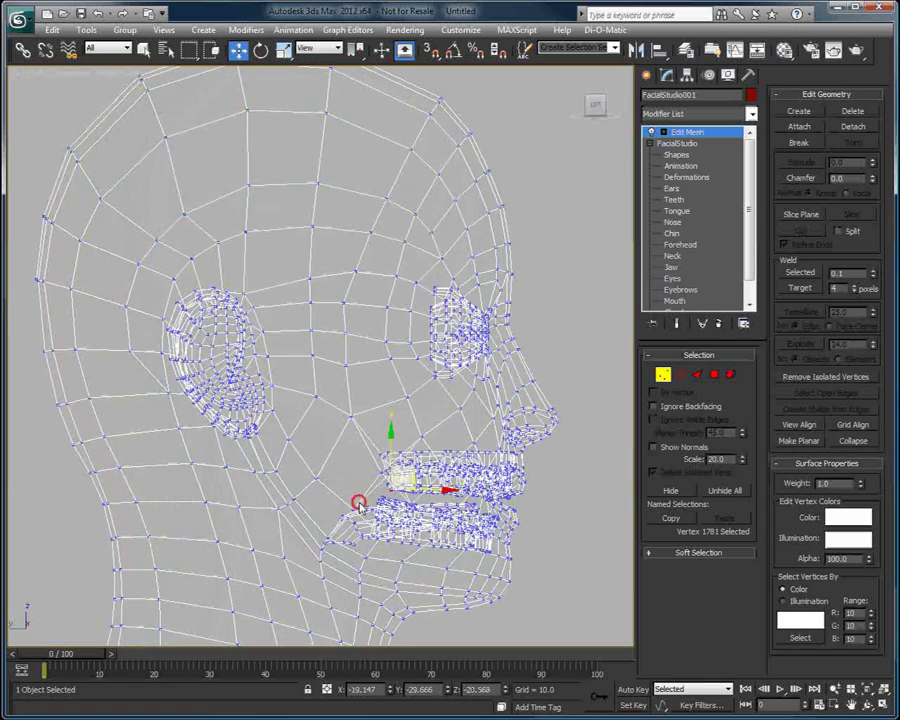
key("F3")
left_click(349, 513)
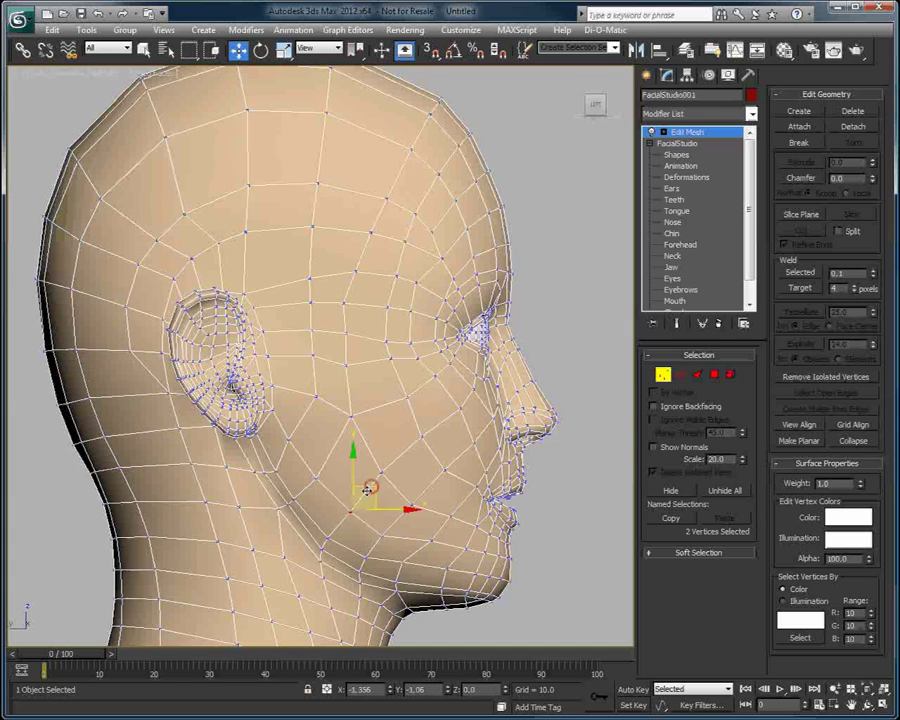
left_click(558, 502)
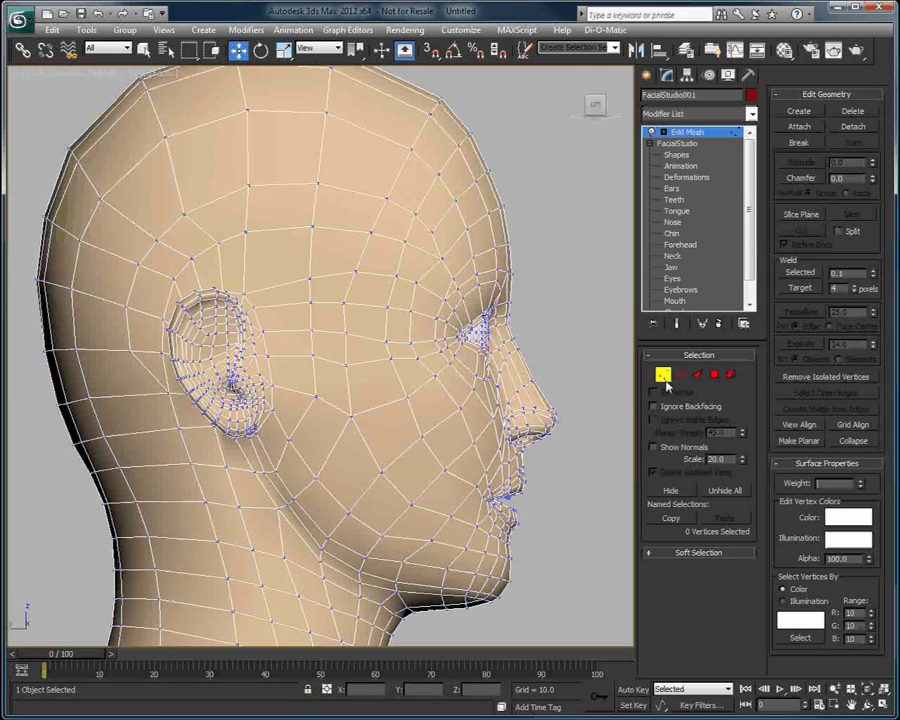
left_click(665, 376)
Step: Set the Mouth Opening animation deformer to -100 and briefly test the Zygomaticus deformer
left_click(683, 167)
left_click_drag(865, 160, 860, 362)
left_click_drag(864, 497, 797, 545)
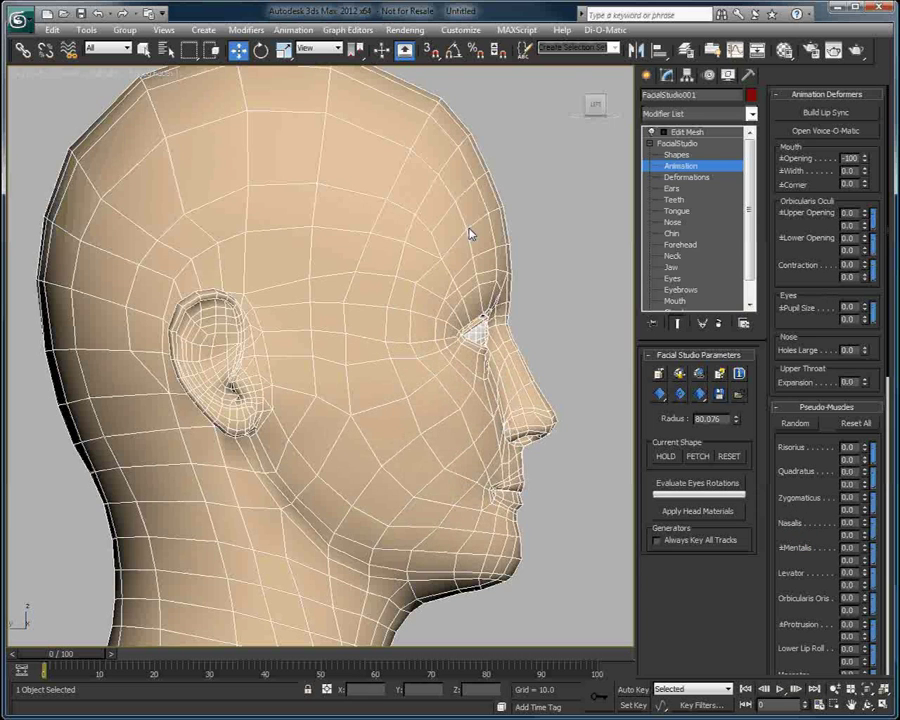
Step: In the Edit Mesh modifier's polygon level, select the strip of faces from in front of the ear down toward the lower lip
left_click(686, 132)
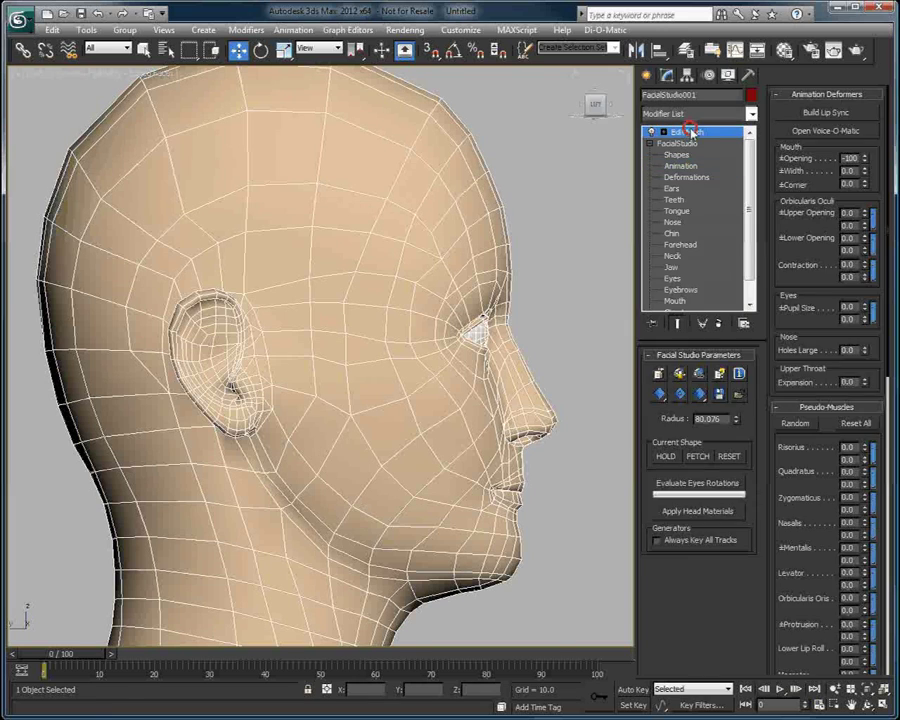
left_click(713, 375)
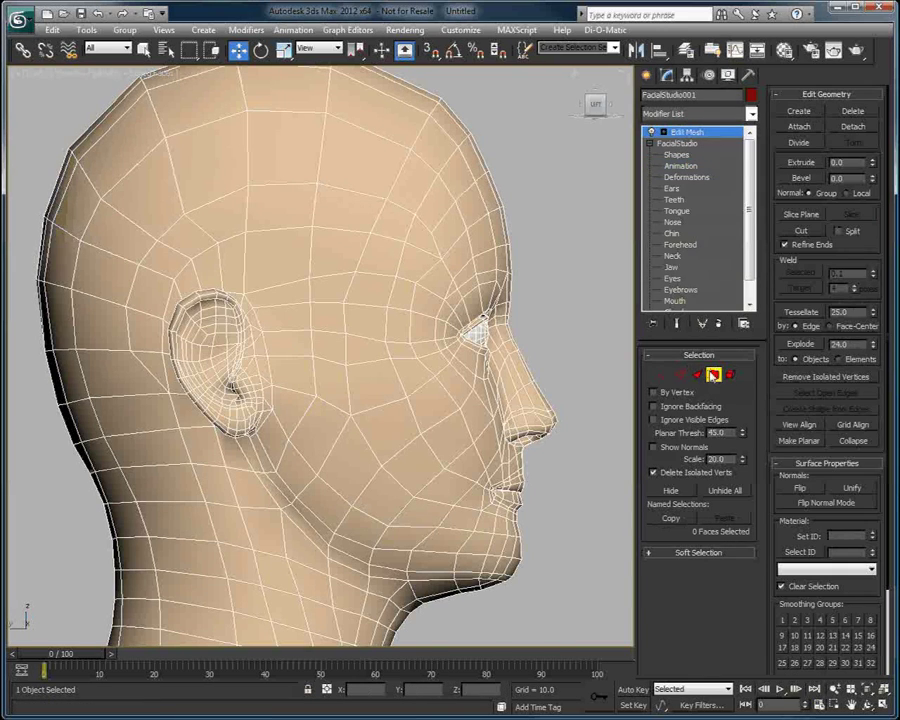
left_click(298, 415)
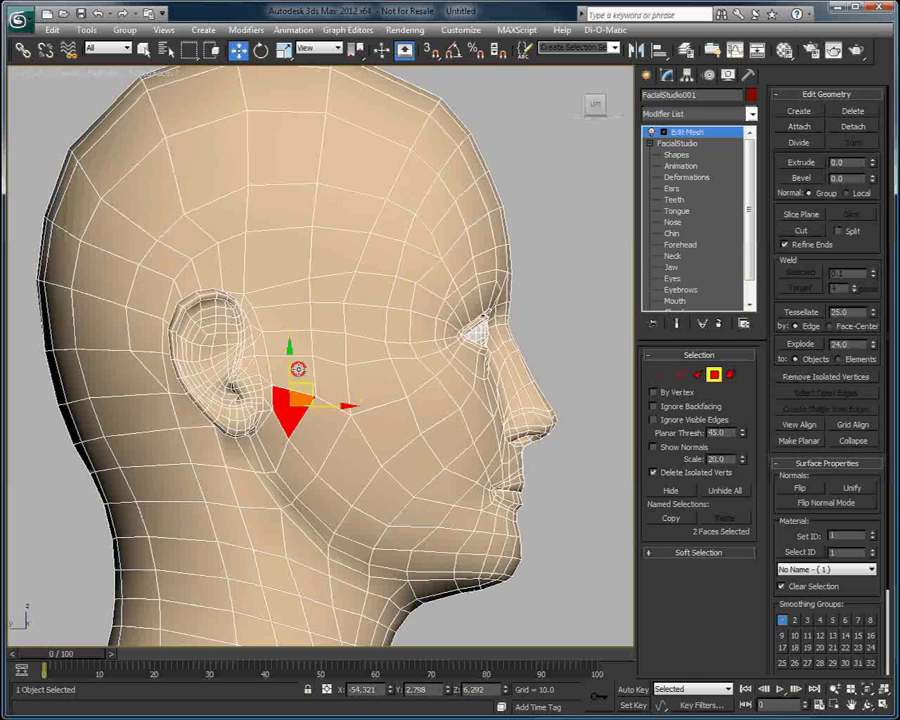
left_click(299, 370, "ctrl")
left_click(331, 440, "ctrl")
left_click(358, 489, "ctrl")
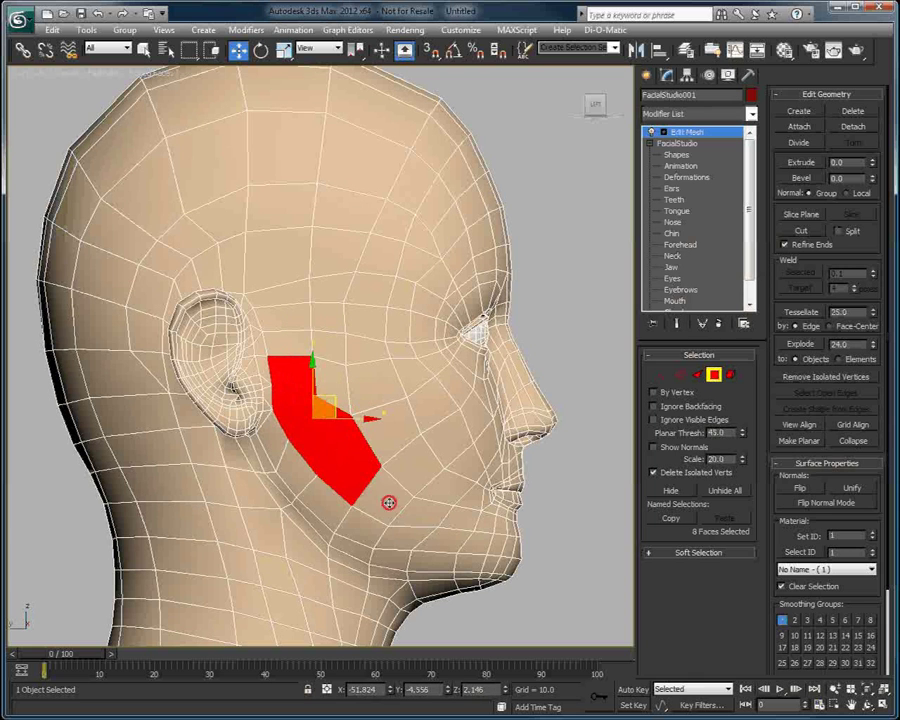
left_click(389, 503, "ctrl")
left_click(422, 513, "ctrl")
left_click(469, 520, "ctrl")
left_click(487, 523, "ctrl")
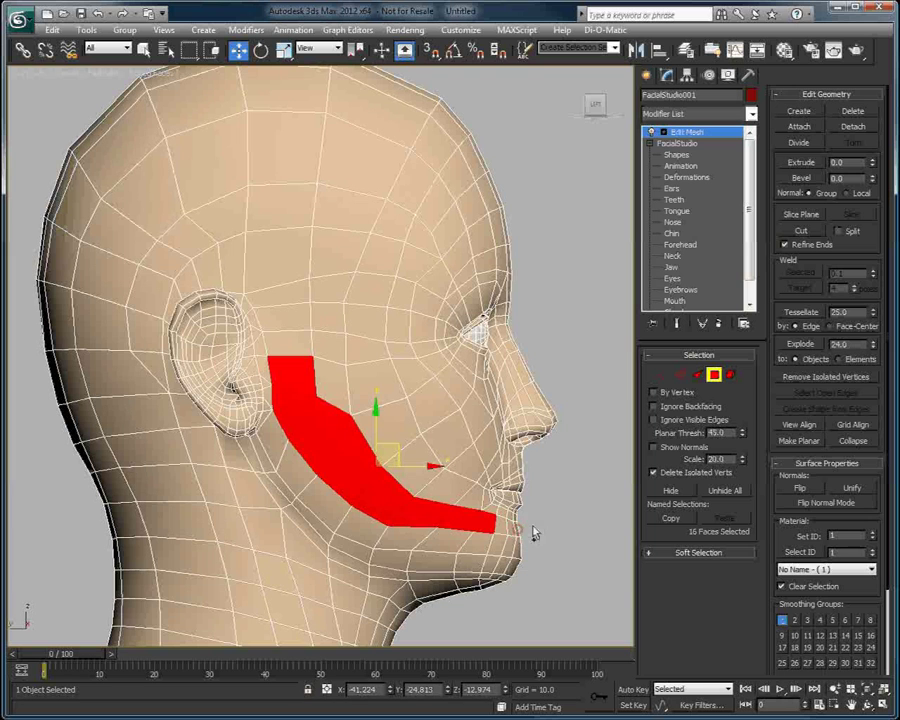
Step: Add the faces of the visible half of the chin and the front of the lower jaw to the selection
left_click(505, 525, "ctrl")
left_click(511, 527, "ctrl")
left_click(515, 527, "ctrl")
left_click(517, 549, "ctrl")
left_click(511, 548, "ctrl")
left_click(510, 565, "ctrl")
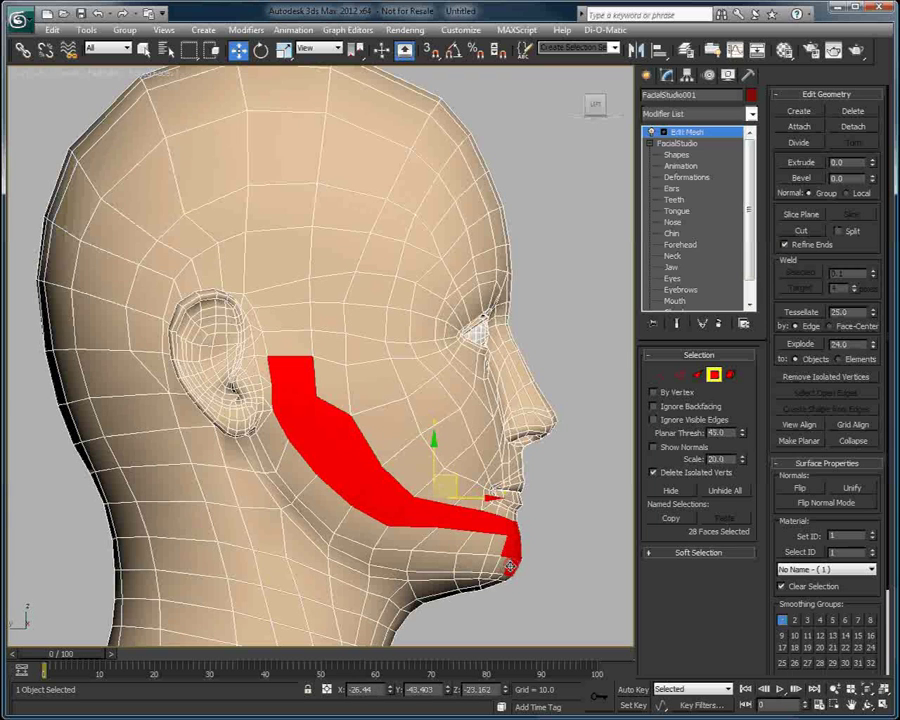
left_click(505, 565, "ctrl")
left_click(500, 575, "ctrl")
left_click(488, 576, "ctrl")
left_click(488, 567, "ctrl")
left_click(496, 547, "ctrl")
left_click(484, 544, "ctrl")
left_click(472, 546, "ctrl")
left_click(472, 561, "ctrl")
left_click(462, 573, "ctrl")
left_click(431, 576, "ctrl")
left_click(434, 561, "ctrl")
left_click(442, 544, "ctrl")
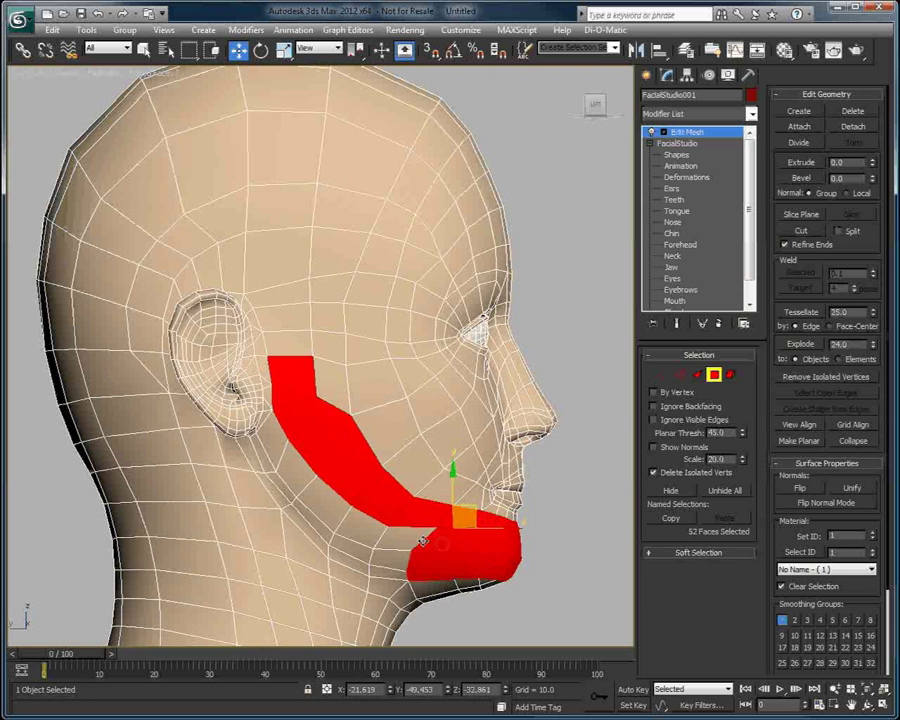
Step: Extend the face selection back along the lower jaw and up to the earlobe, filling the remaining gaps
left_click(408, 543, "ctrl")
left_click(394, 556, "ctrl")
left_click(380, 570, "ctrl")
left_click(350, 564, "ctrl")
left_click(347, 548, "ctrl")
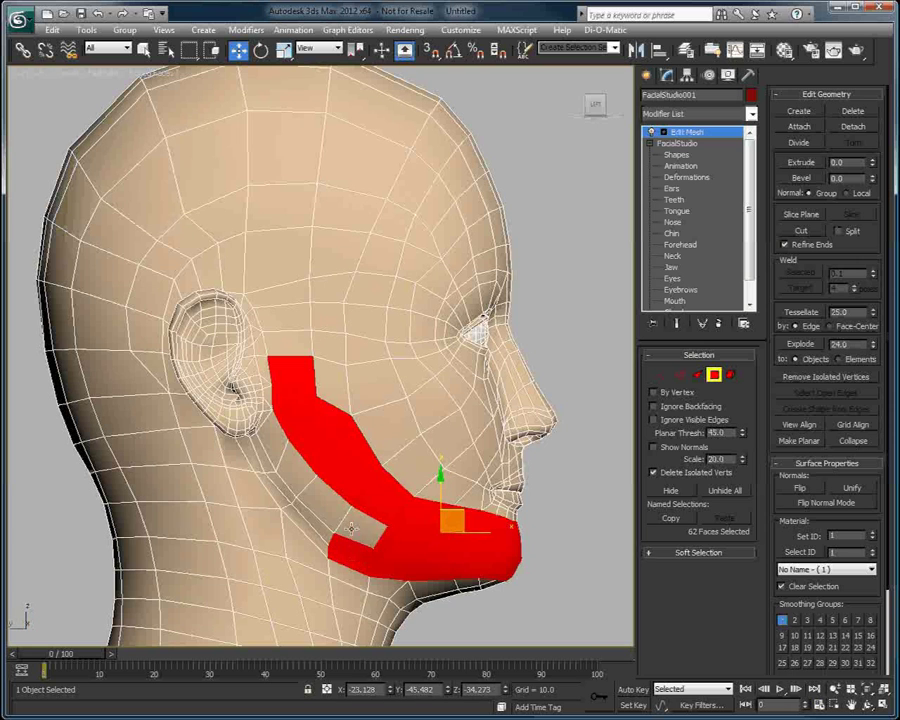
left_click(351, 528, "ctrl")
left_click(333, 514, "ctrl")
left_click(311, 519, "ctrl")
left_click(306, 528, "ctrl")
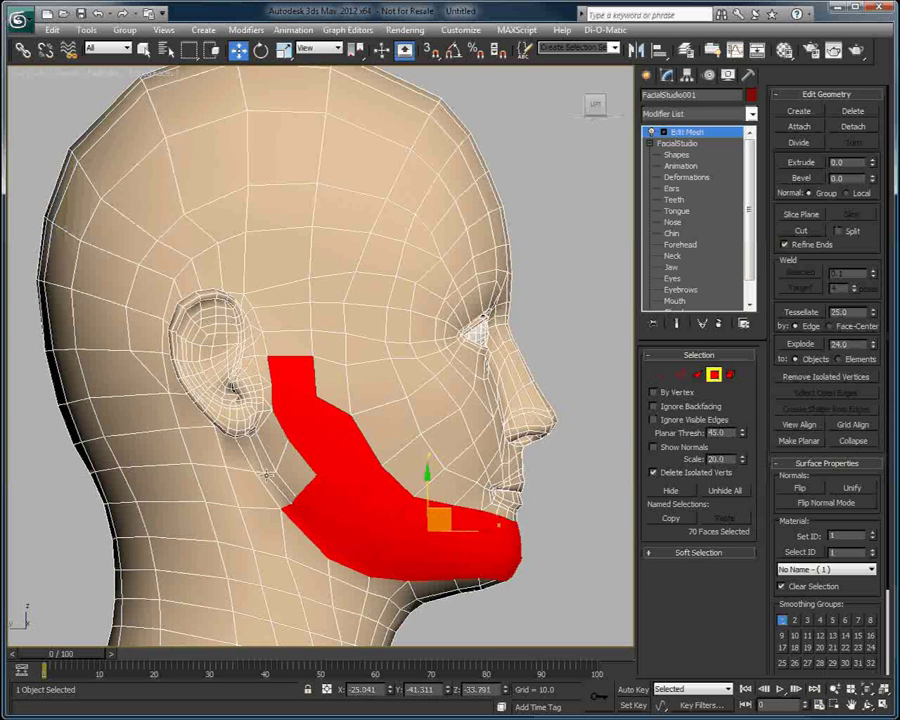
left_click(273, 489, "ctrl")
left_click(279, 482, "ctrl")
left_click(262, 454, "ctrl")
left_click(272, 434, "ctrl")
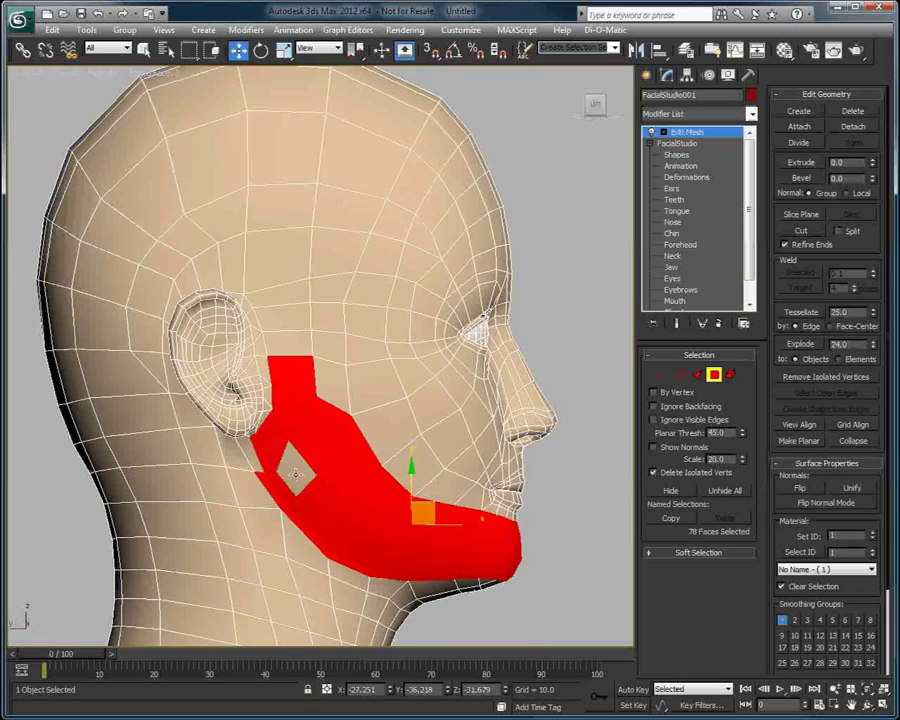
left_click(295, 467, "ctrl")
Step: With the Select Object tool, add the row of faces just below the lower lip on the other half of the jaw, from the chin toward the cheek
key("p")
scroll(432, 428, "down", 3)
middle_click_drag(510, 478, 326, 478, "alt")
middle_click_drag(486, 440, 278, 390)
middle_click_drag(278, 390, 293, 402, "alt")
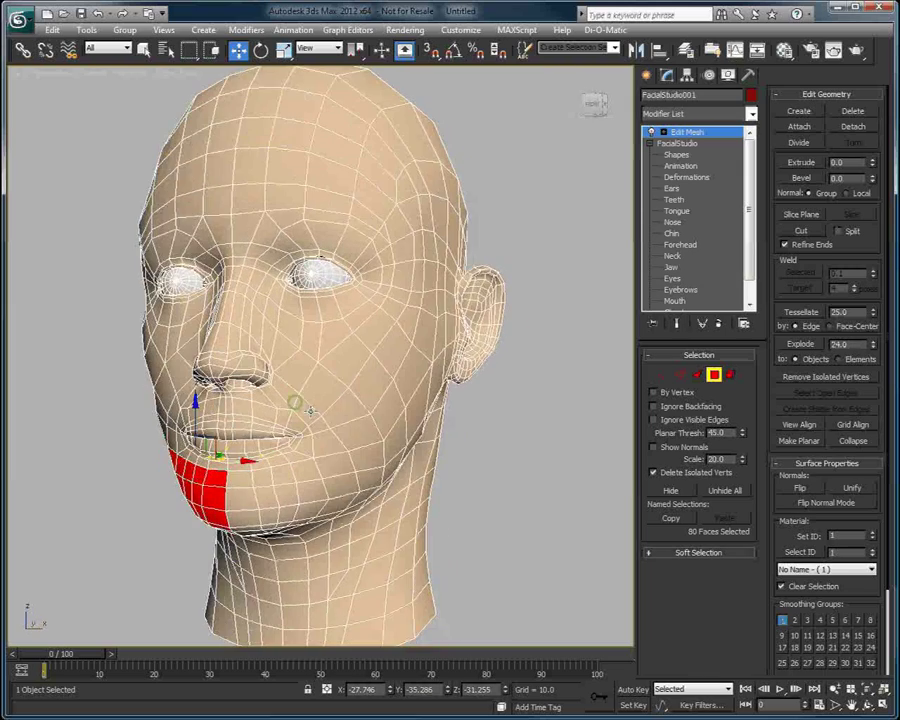
left_click(247, 480, "ctrl")
left_click(98, 14)
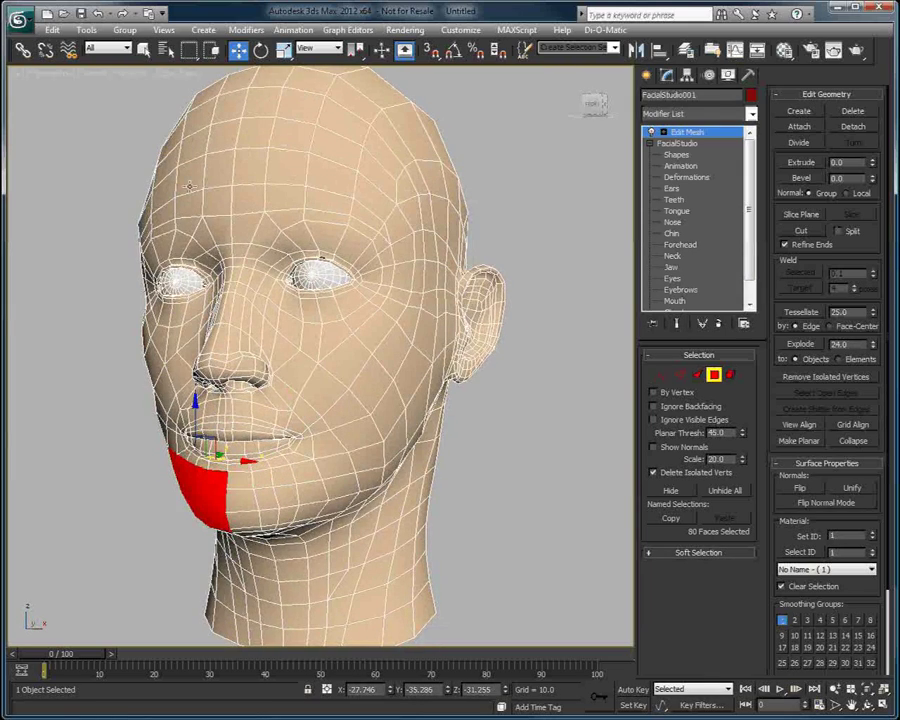
left_click(145, 51)
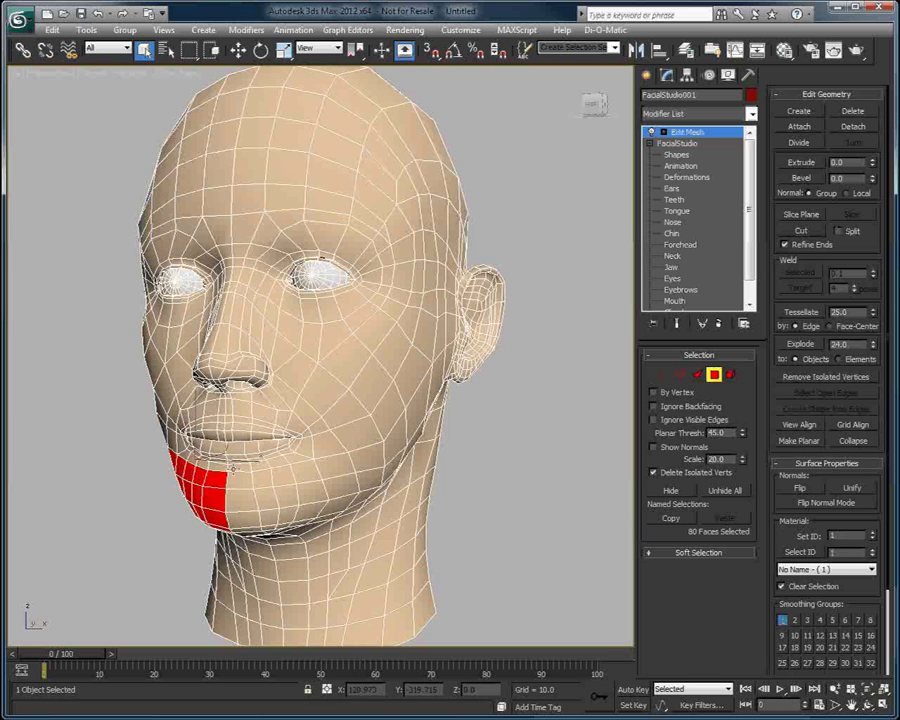
left_click(242, 481, "ctrl")
left_click(267, 482, "ctrl")
left_click(305, 473, "ctrl")
left_click(340, 463, "ctrl")
left_click(369, 459, "ctrl")
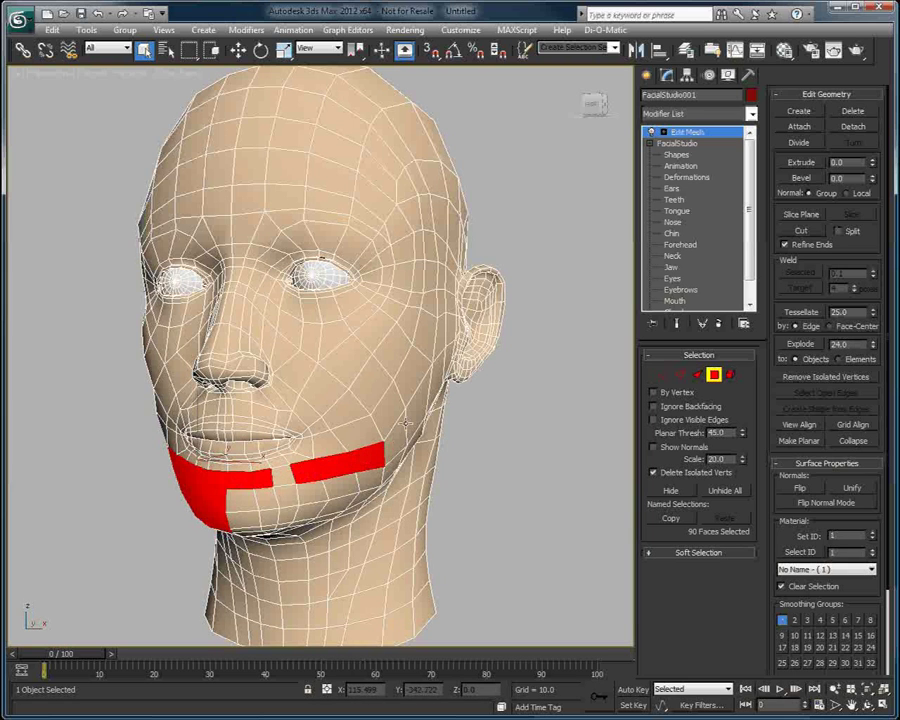
left_click(288, 475, "ctrl")
Step: Add the front chin faces of that half to the selection, down to the chin's lower edge
left_click(284, 493, "ctrl")
left_click(266, 497, "ctrl")
left_click(241, 500, "ctrl")
left_click(246, 516, "ctrl")
middle_click_drag(308, 490, 286, 428, "alt")
left_click(233, 456, "ctrl")
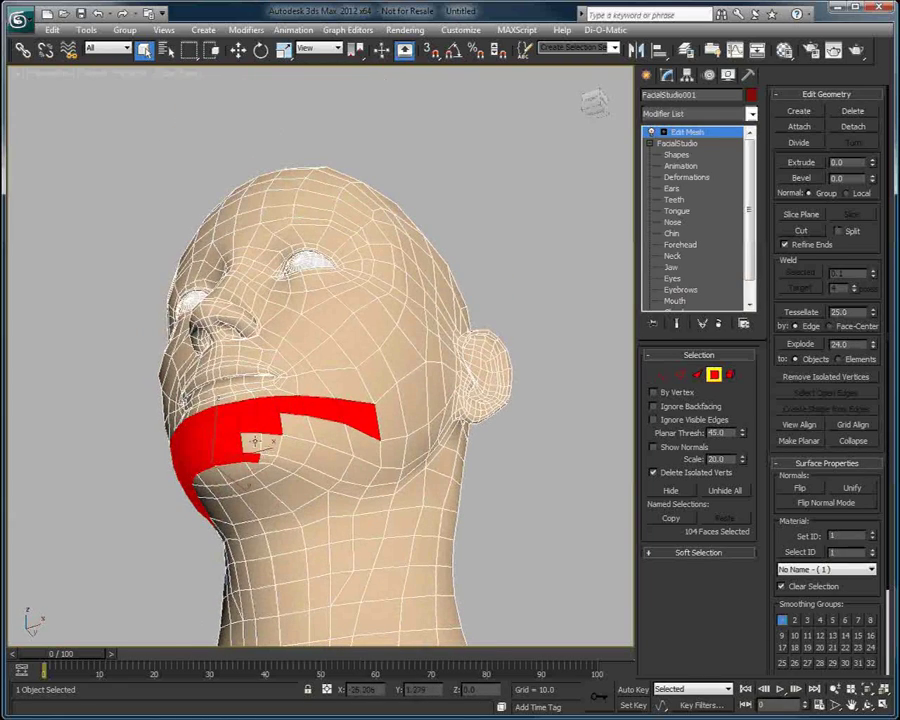
Step: Extend the face selection from the chin back along the lower rows of that side of the jaw
left_click(255, 442, "ctrl")
left_click(275, 439, "ctrl")
left_click(298, 429, "ctrl")
left_click(331, 437, "ctrl")
left_click(325, 459, "ctrl")
mouse_move(292, 455)
left_mouse_down("ctrl")
mouse_move(272, 457)
mouse_move(352, 480)
mouse_move(388, 478)
mouse_move(368, 461)
left_mouse_up("ctrl")
left_click(368, 460, "ctrl")
Step: Add the faces from the cheek up to the front of the ear and earlobe, and fill the gap along the jawline
middle_click_drag(428, 416, 350, 459, "alt")
mouse_move(316, 437)
left_mouse_down("ctrl")
mouse_move(402, 325)
mouse_move(426, 311)
mouse_move(440, 399)
left_mouse_up("ctrl")
left_click(443, 390, "ctrl")
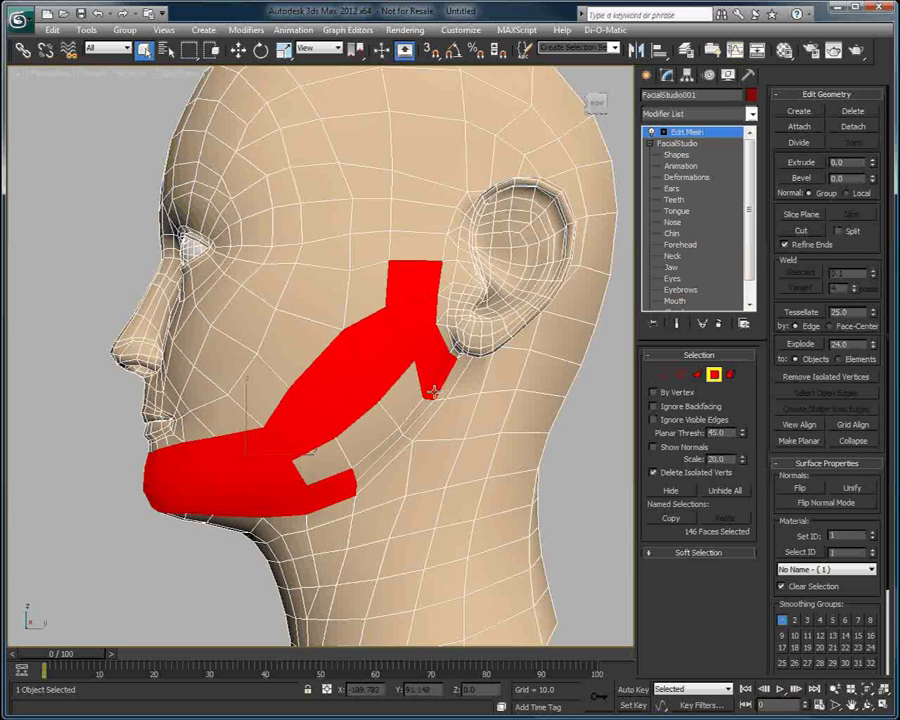
left_click(431, 408, "ctrl")
mouse_move(401, 446)
left_mouse_down("ctrl")
mouse_move(384, 444)
mouse_move(412, 418)
mouse_move(372, 420)
mouse_move(338, 454)
left_mouse_up("ctrl")
Step: Inspect the jaw face selection from the side, from the front and around the chin
scroll(338, 454, "down", 4)
middle_click_drag(341, 422, 547, 411, "alt")
middle_click_drag(531, 410, 506, 404, "alt")
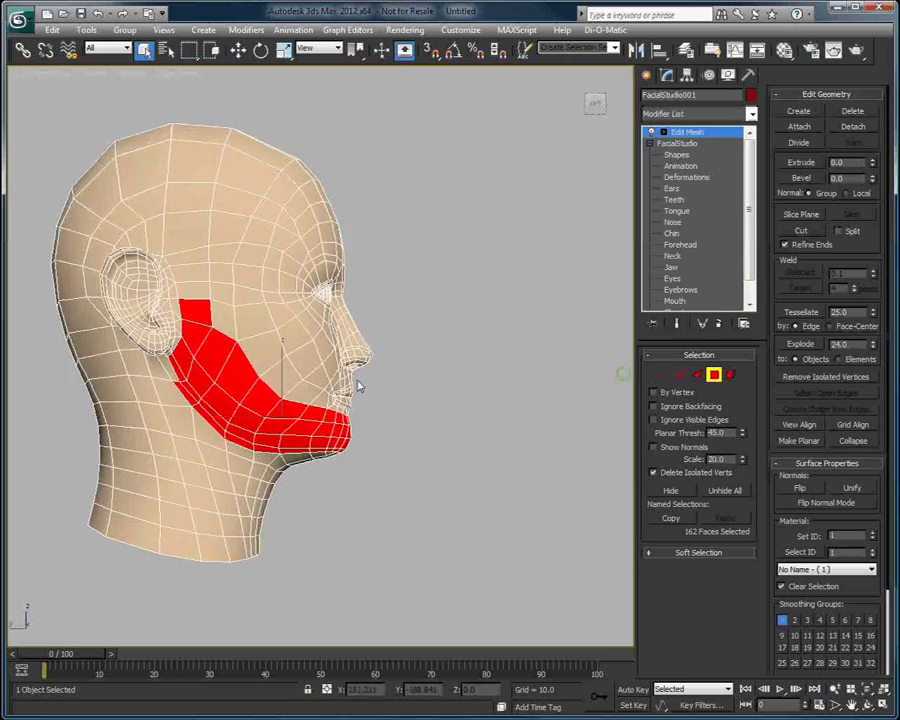
middle_click_drag(336, 348, 343, 349, "alt")
scroll(355, 390, "down", 3)
middle_click_drag(357, 396, 262, 404, "alt")
middle_click_drag(268, 352, 318, 229)
scroll(319, 442, "up", 4)
scroll(318, 230, "up", 4)
middle_click_drag(334, 284, 316, 296, "alt")
middle_click_drag(320, 290, 345, 383)
middle_click_drag(350, 325, 360, 317, "alt")
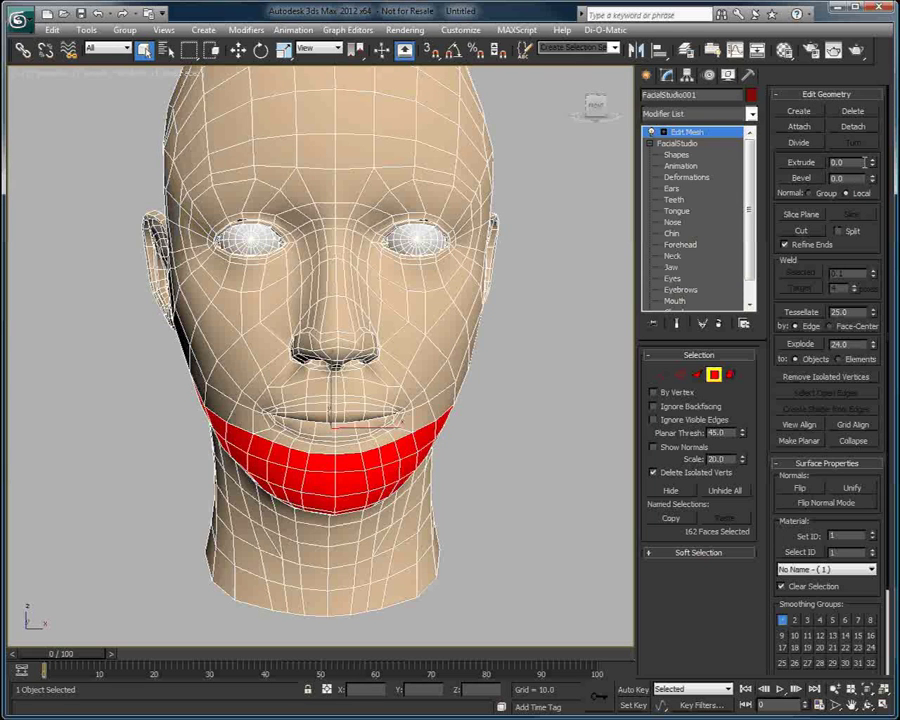
Step: Extrude the selected jaw faces outward using local normals and move them slightly down
left_click_drag(869, 161, 869, 130)
middle_click_drag(420, 238, 462, 255, "alt")
right_click(311, 352)
left_click(331, 368)
left_click_drag(334, 398, 335, 413)
Step: Shift the extruded jaw faces slightly forward and a little further down
middle_click_drag(307, 396, 412, 369, "alt")
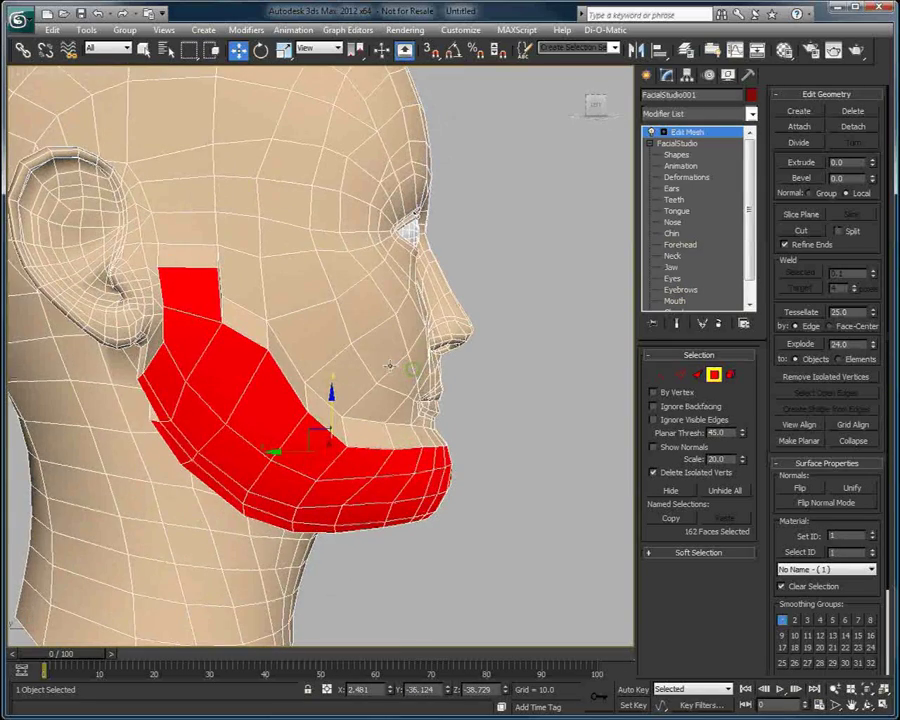
left_click_drag(300, 453, 304, 454)
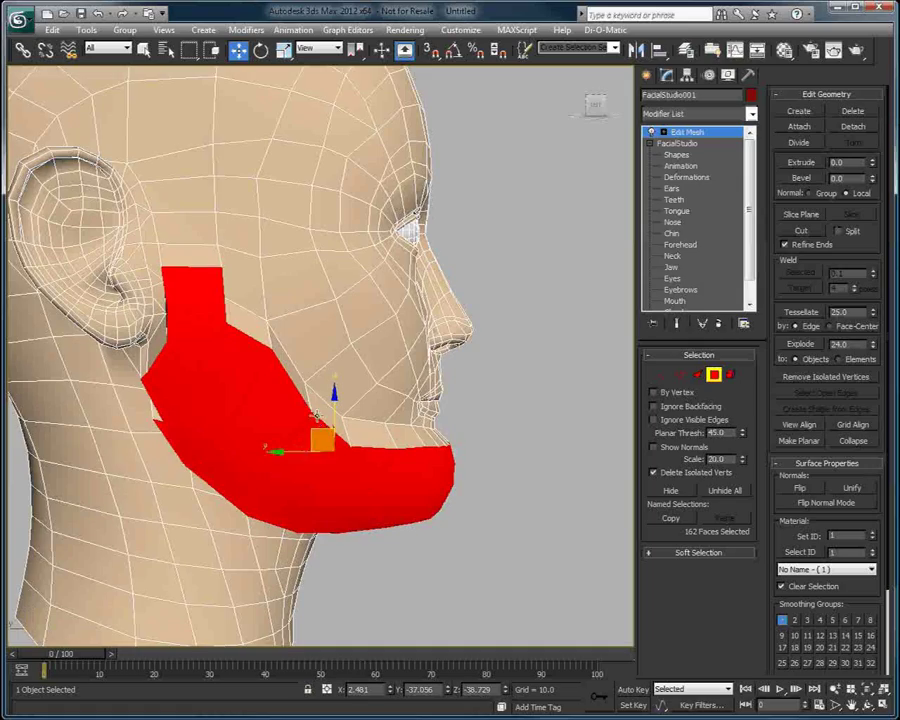
middle_click_drag(284, 383, 468, 386, "alt")
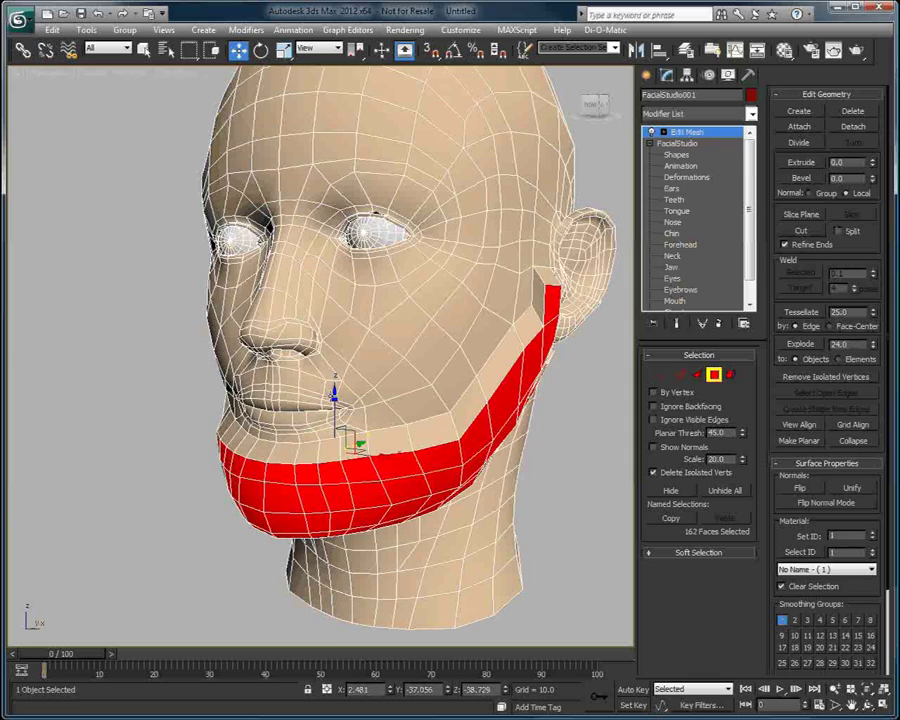
left_click_drag(334, 395, 334, 399)
middle_click_drag(334, 376, 357, 359, "alt")
Step: At edge level, select the raised edge of the jaw band in front of one ear and move it inward toward the head
left_click(663, 376)
middle_click_drag(562, 321, 470, 321, "alt")
left_click(680, 376)
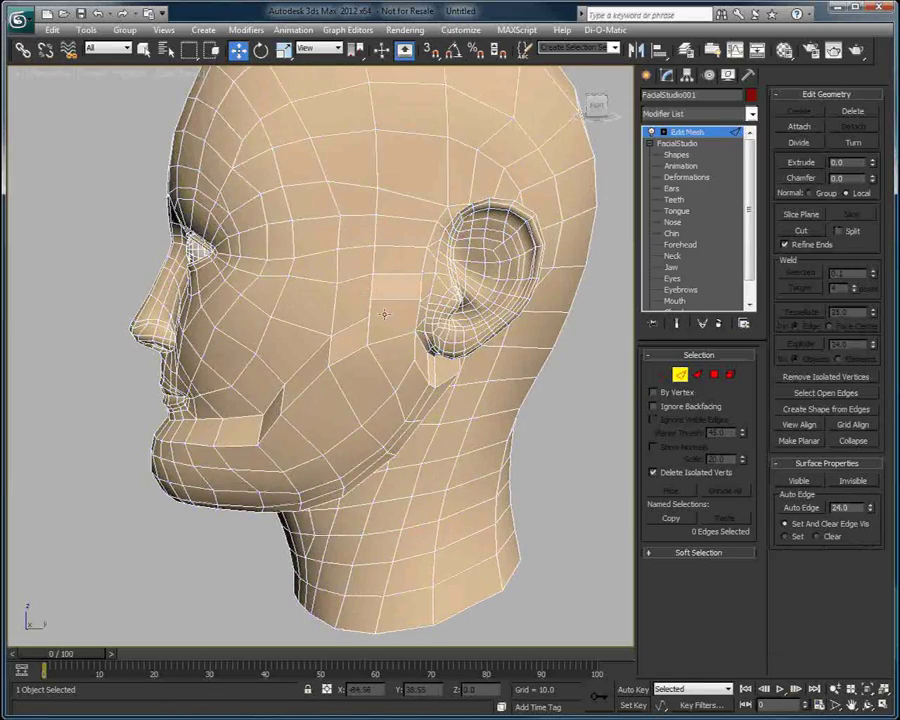
middle_click_drag(384, 315, 458, 307, "alt")
left_click(500, 301)
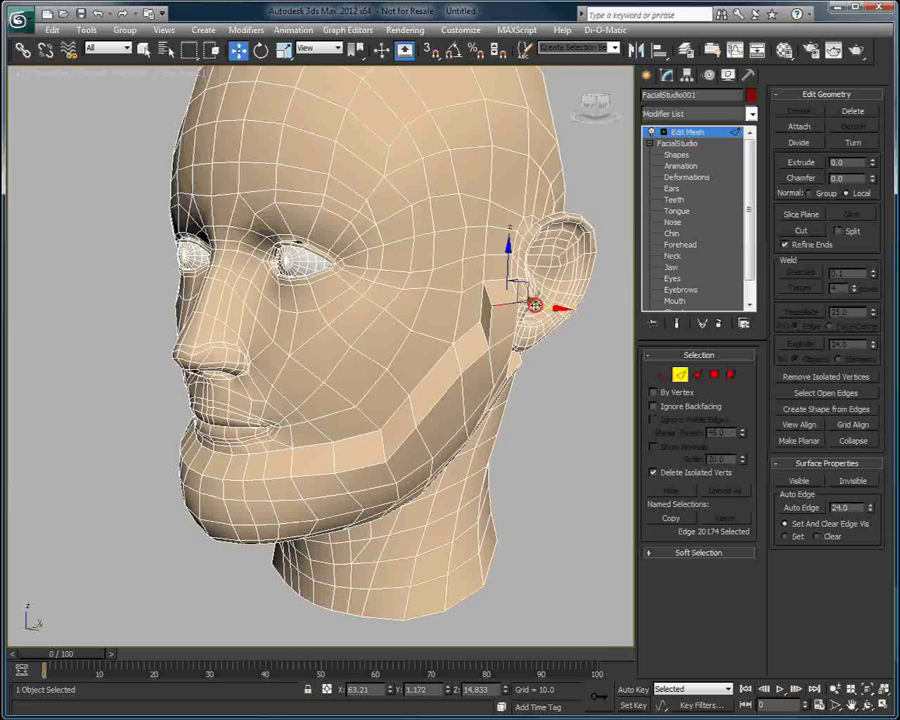
middle_click_drag(298, 327, 372, 327, "alt")
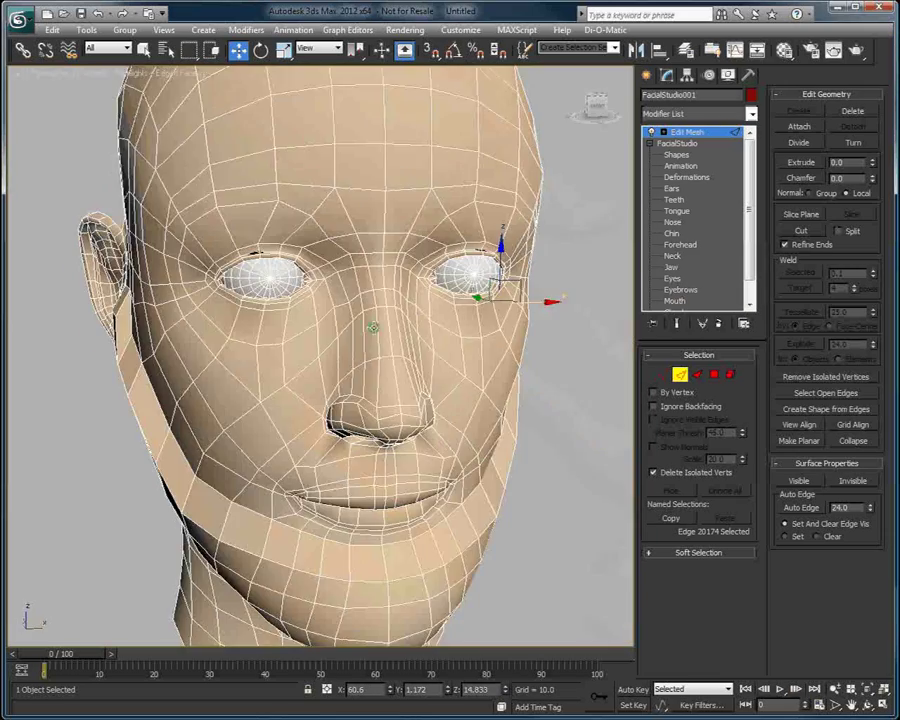
Step: Move the matching edge in front of the opposite ear inward toward the head and leave edge editing
middle_click_drag(135, 307, 158, 312, "alt")
left_click(113, 324)
left_click_drag(159, 324, 169, 324)
mouse_move(335, 358)
middle_mouse_down("alt")
mouse_move(293, 337)
mouse_move(322, 347)
middle_mouse_up("alt")
scroll(293, 337, "down", 5)
left_click(686, 379)
middle_click_drag(426, 352, 476, 306, "alt")
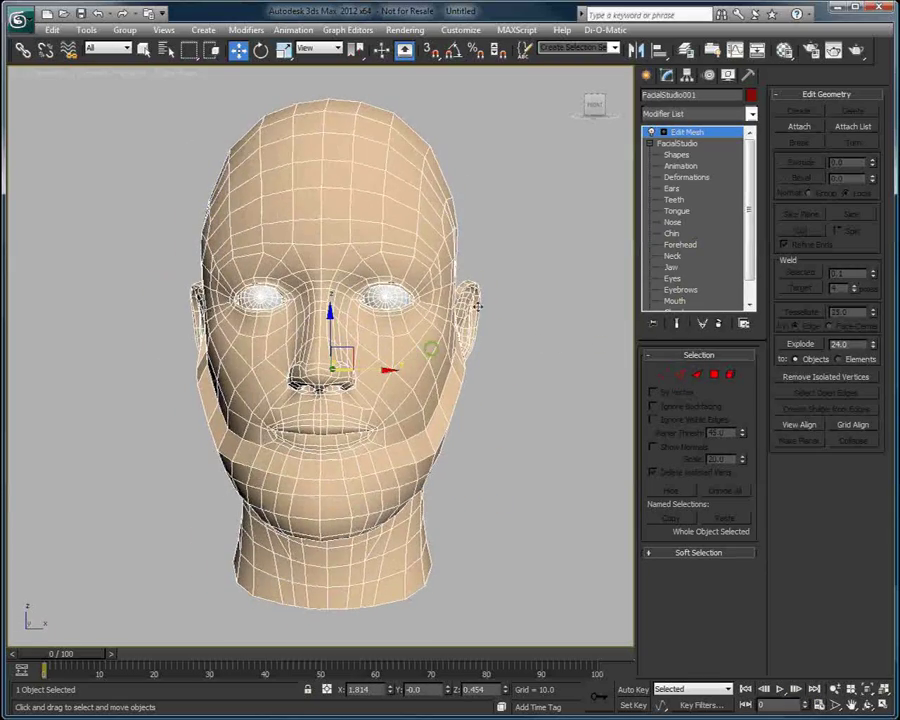
Step: In the Facial Studio Animation parameters, set Mouth Opening to -100, reset it, and lower it again to test the modified jaw
left_click(707, 155)
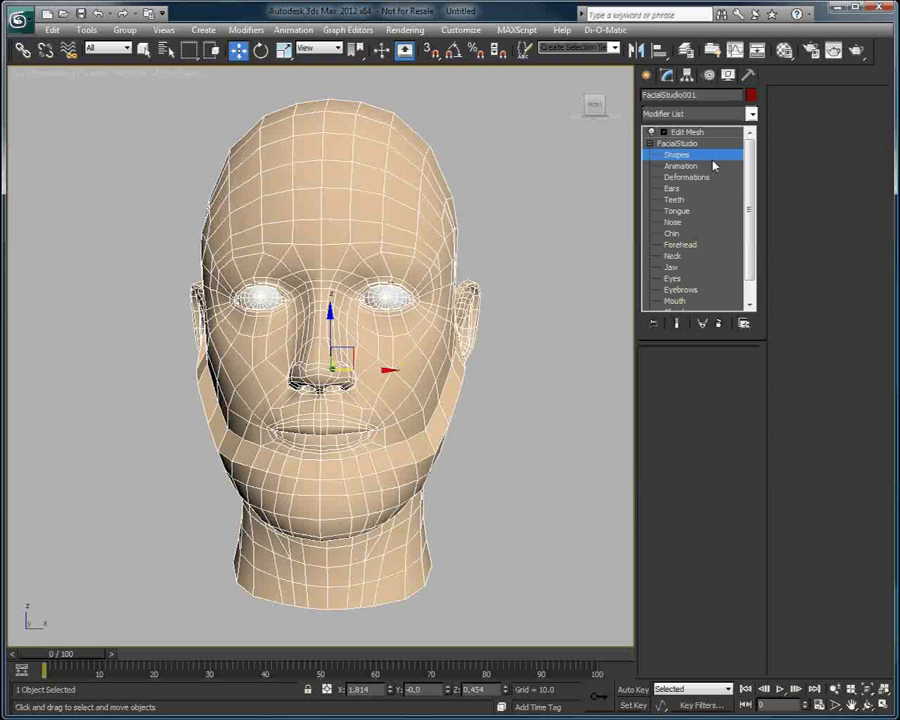
left_click(695, 166)
left_click_drag(866, 161, 846, 263)
middle_click_drag(452, 205, 533, 200, "alt")
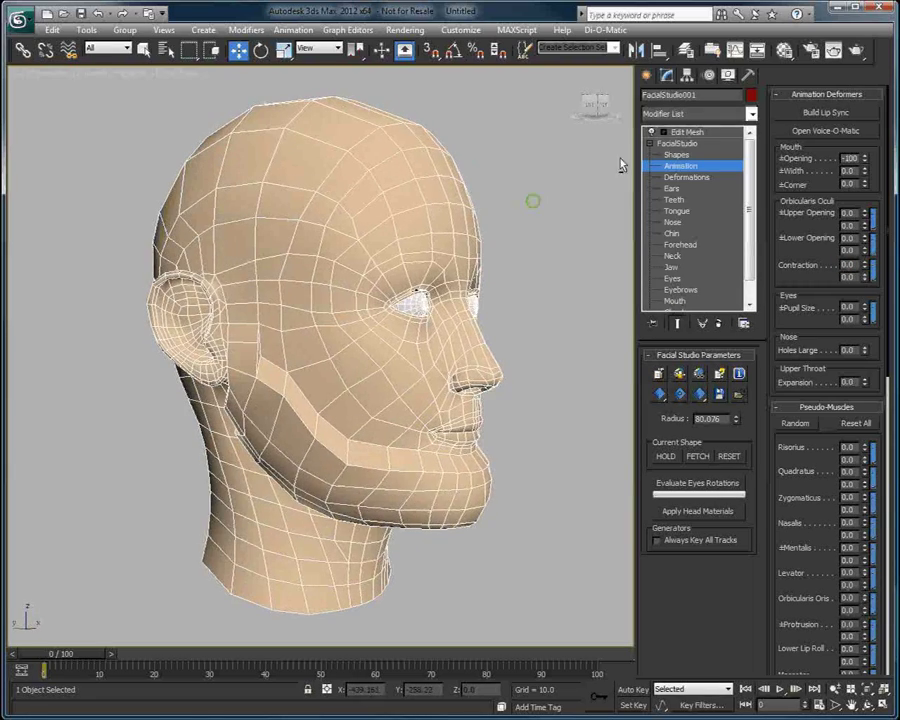
right_click(865, 160)
left_click_drag(865, 159, 852, 225)
middle_click_drag(474, 212, 366, 207, "alt")
Step: In the Eyebrows parameters, try changing Glabella Depth and Epicr. Position, resetting each to 0
left_click(705, 290)
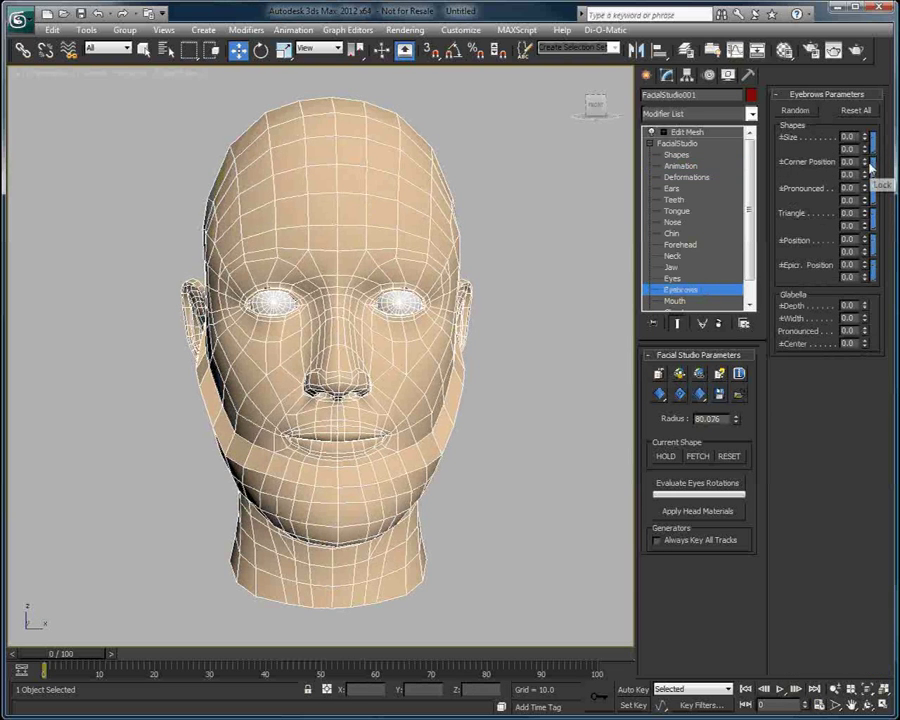
left_click_drag(865, 306, 856, 364)
right_click(865, 307)
mouse_move(866, 264)
left_mouse_down()
mouse_move(860, 217)
mouse_move(873, 280)
left_mouse_up()
right_click(866, 265)
middle_click_drag(350, 176, 378, 175, "alt")
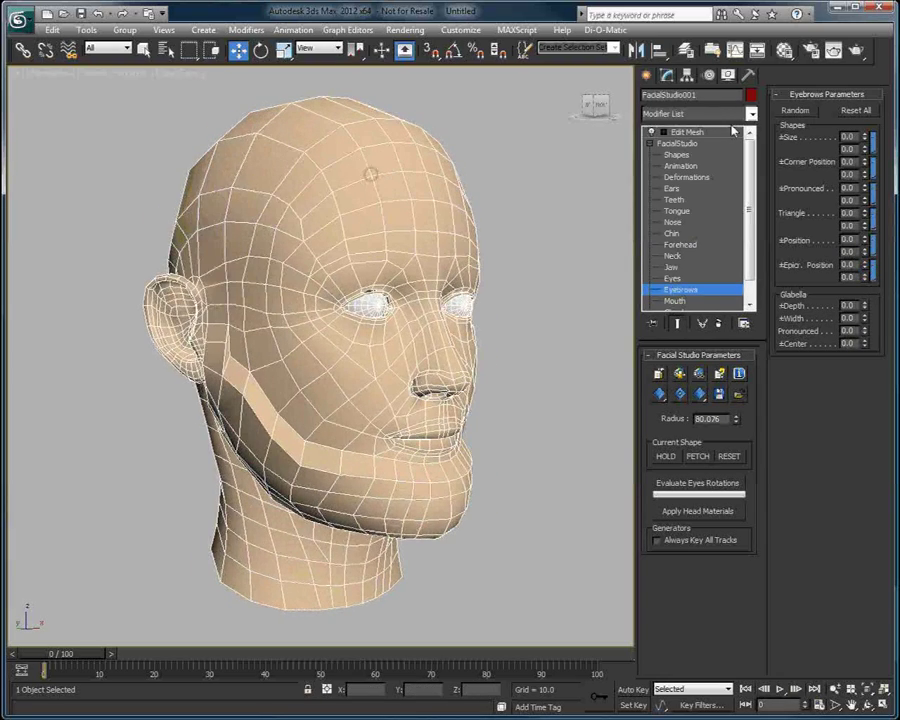